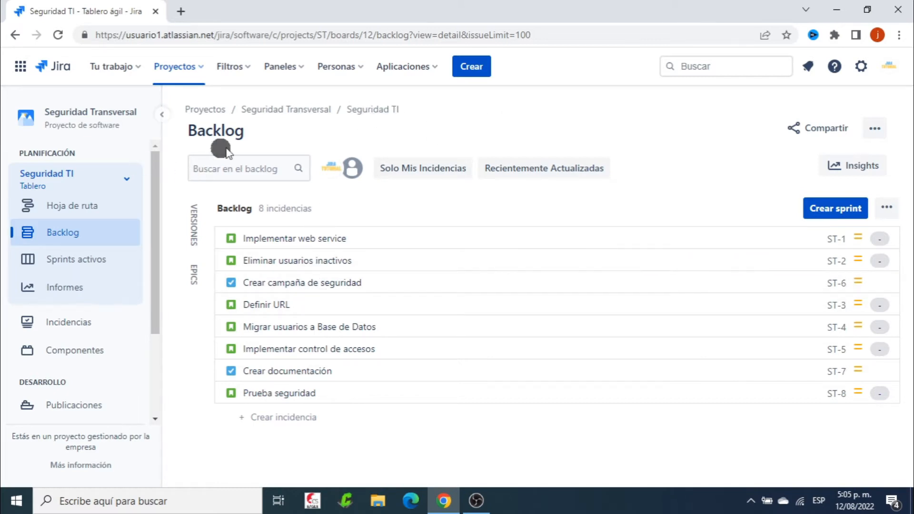
From the list of all boards, start creating a Kanban board based on an existing project
left_click(377, 110)
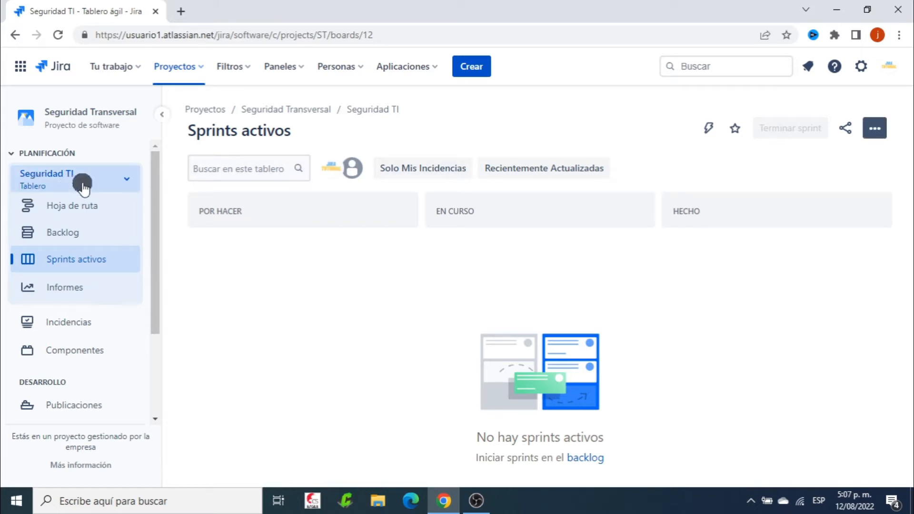
left_click(125, 179)
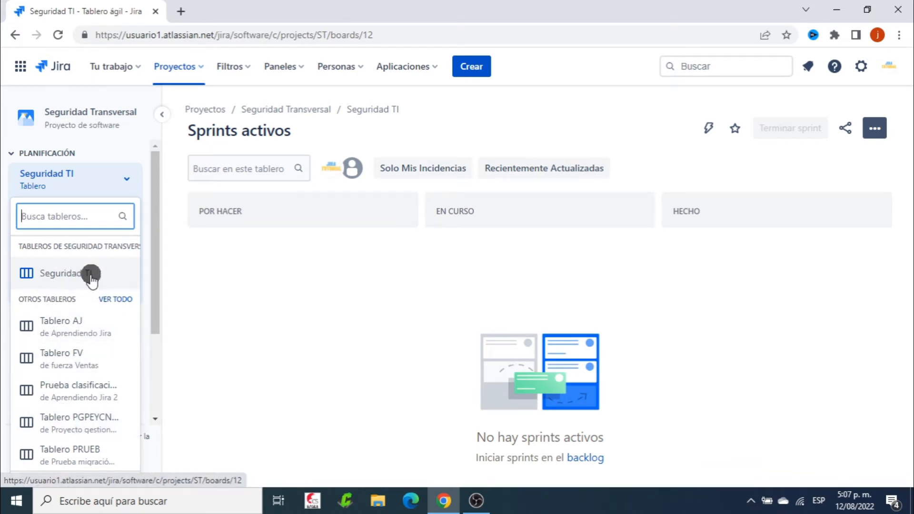
left_click(118, 300)
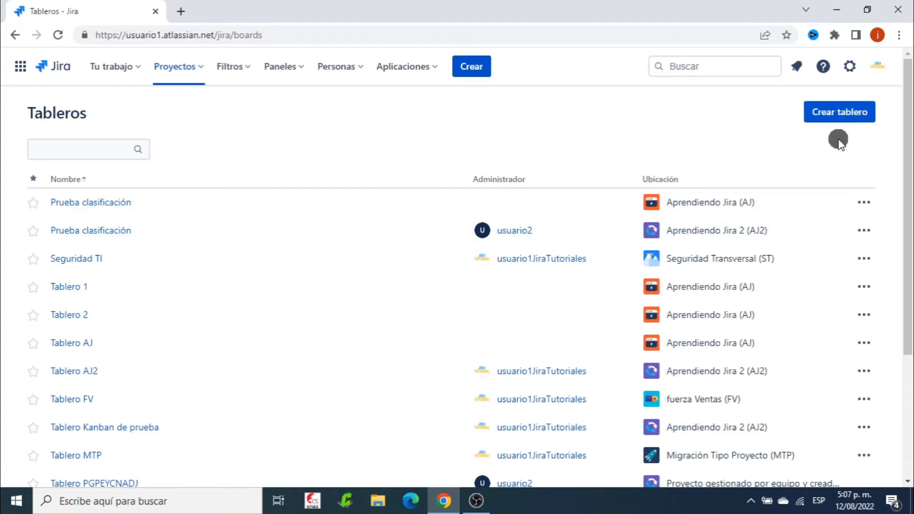
left_click(837, 117)
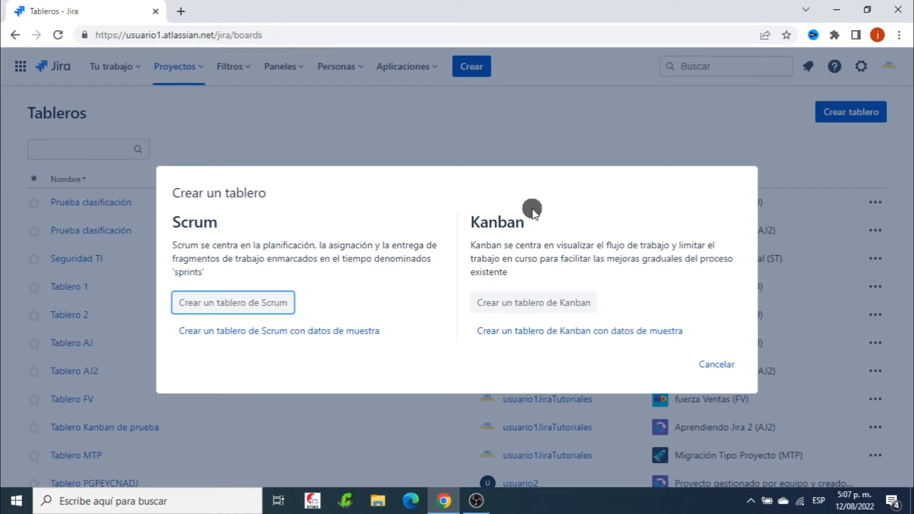
left_click(520, 303)
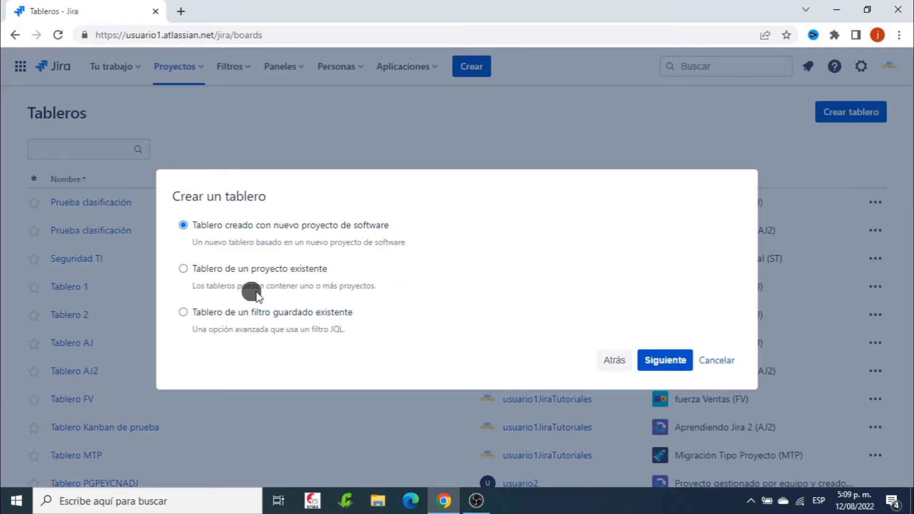
left_click(182, 268)
left_click(664, 352)
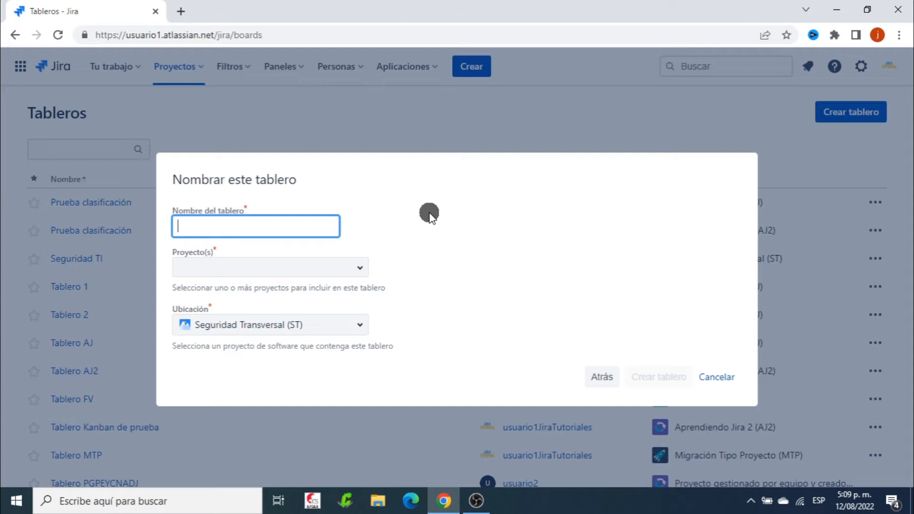
Name the Kanban board Seguridad, include the Seguridad Transversal (ST) project and create the board
type("Seguridad")
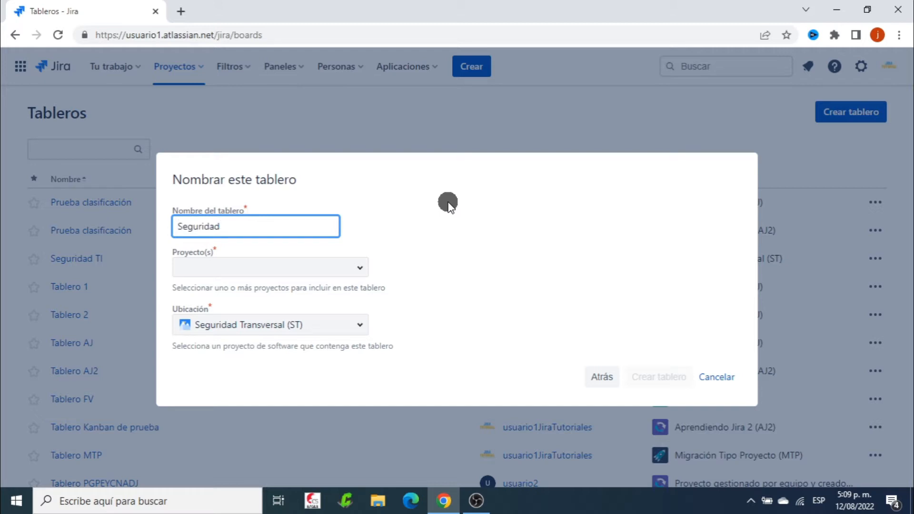
left_click(373, 258)
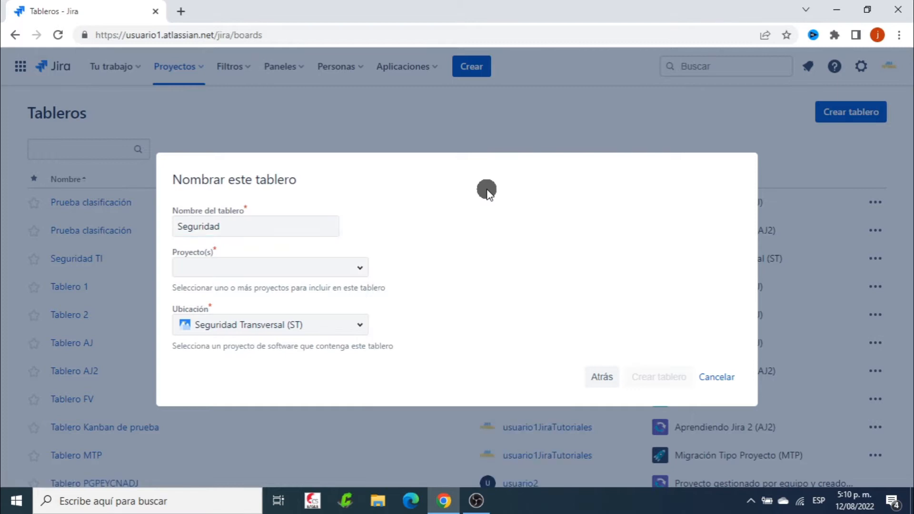
left_click(359, 269)
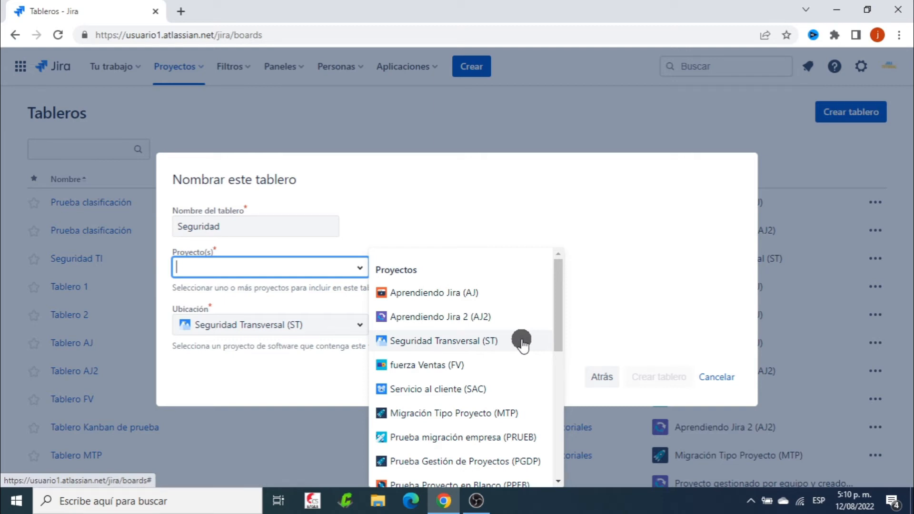
left_click(461, 341)
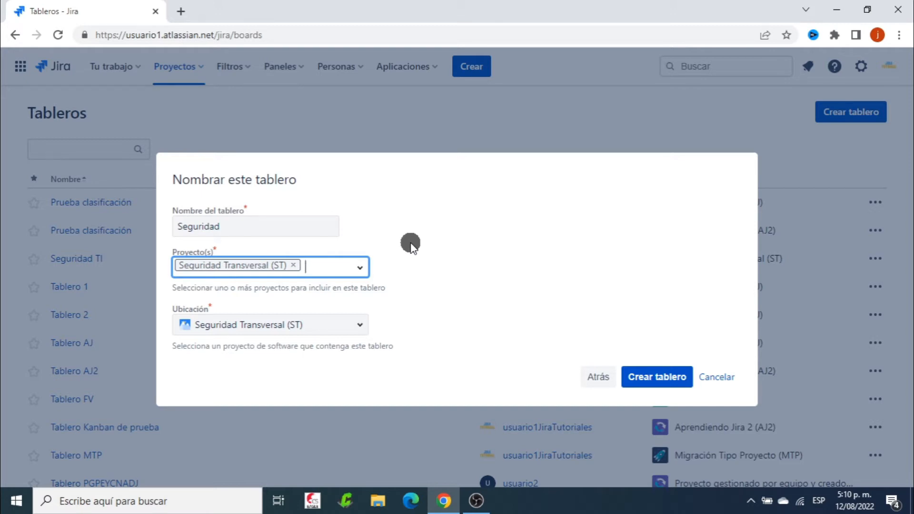
left_click(444, 240)
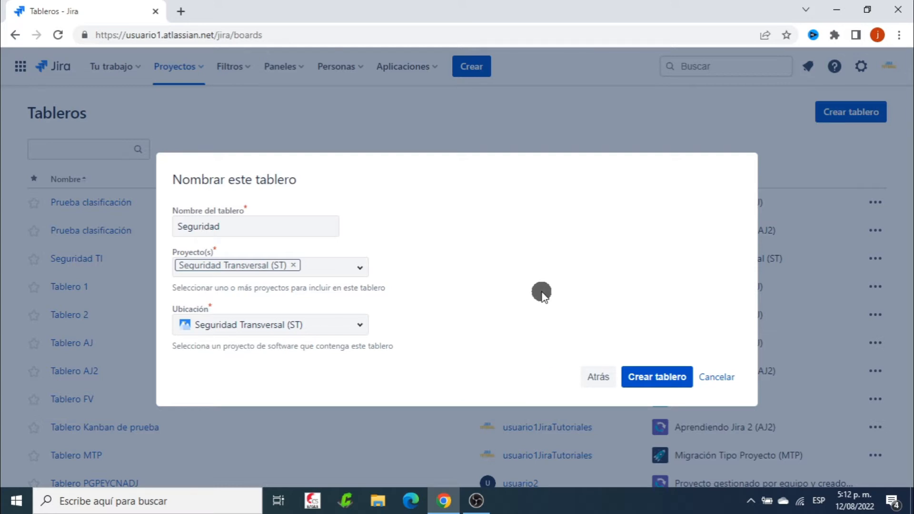
left_click(650, 377)
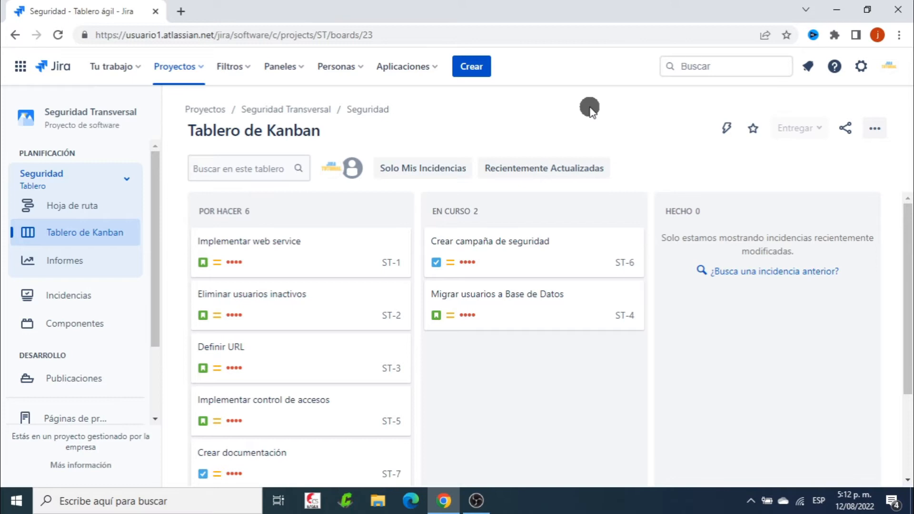
Delete the Seguridad TI board from the list of all boards
scroll(699, 359, "down", 2)
scroll(699, 358, "up", 2)
left_click(128, 179)
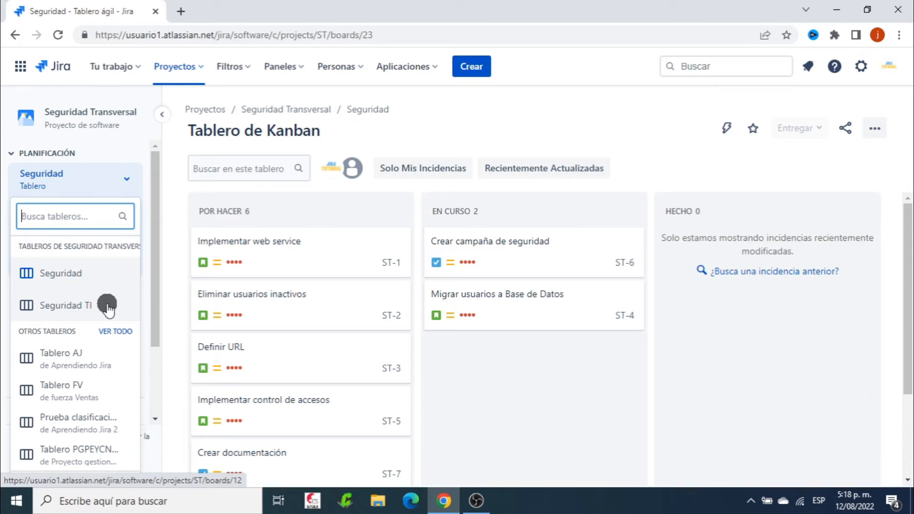
left_click(114, 332)
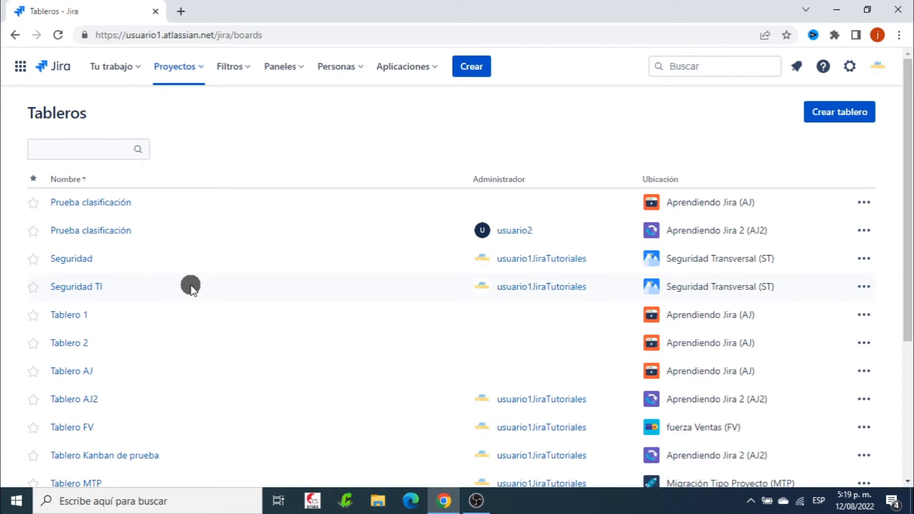
left_click(866, 285)
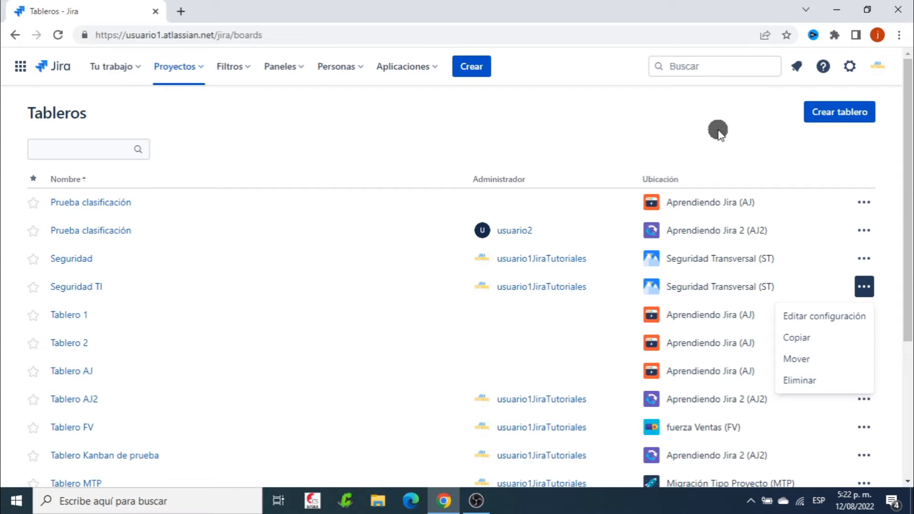
left_click(799, 380)
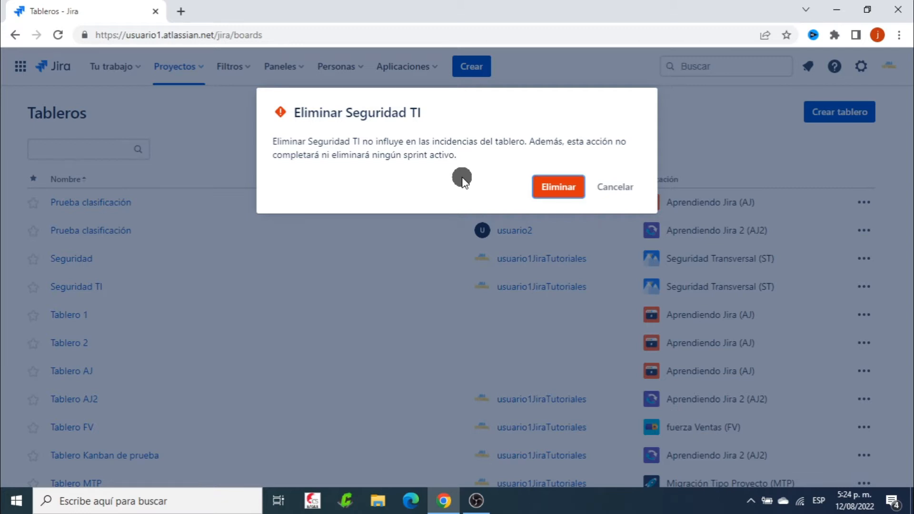
left_click(556, 186)
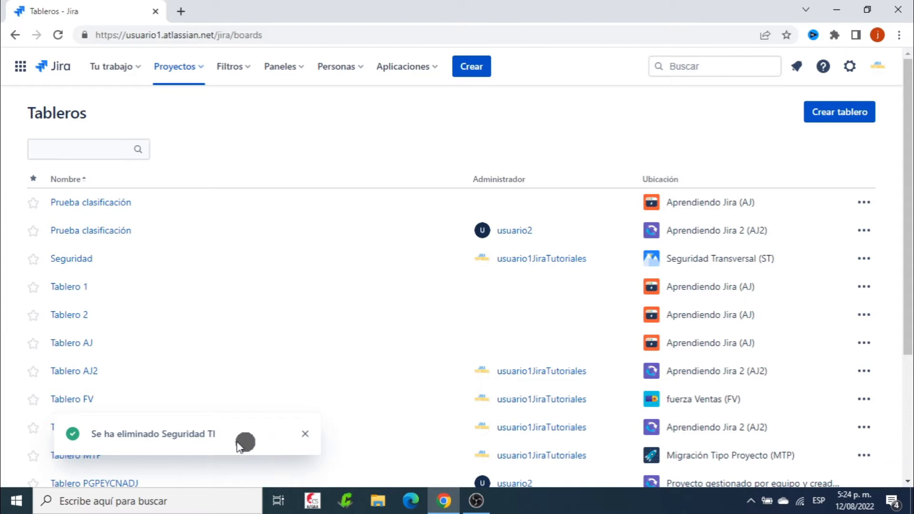
Return to the Seguridad Transversal project and check which boards belong to it
left_click(189, 67)
left_click(261, 122)
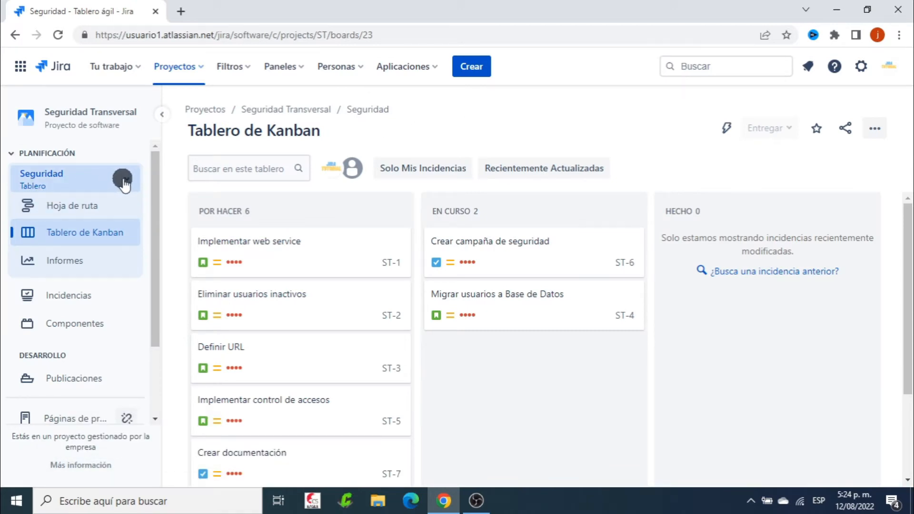
left_click(78, 185)
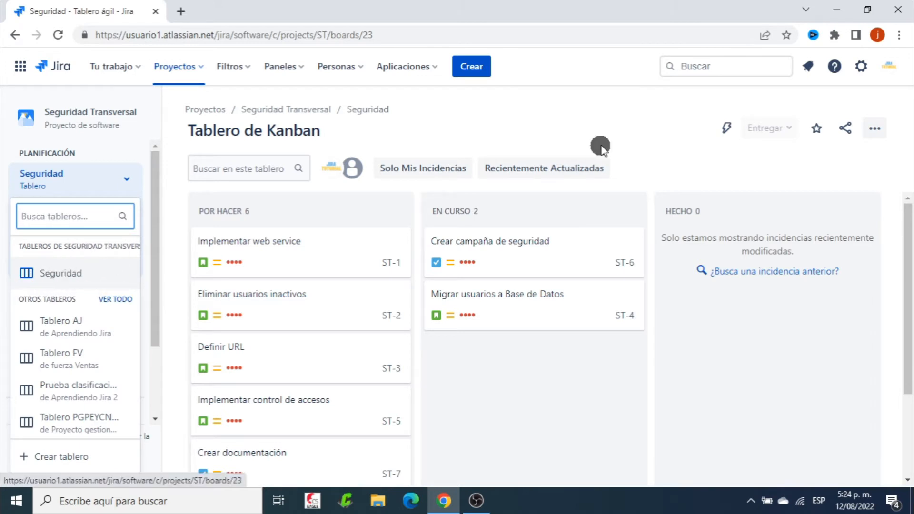
left_click(562, 117)
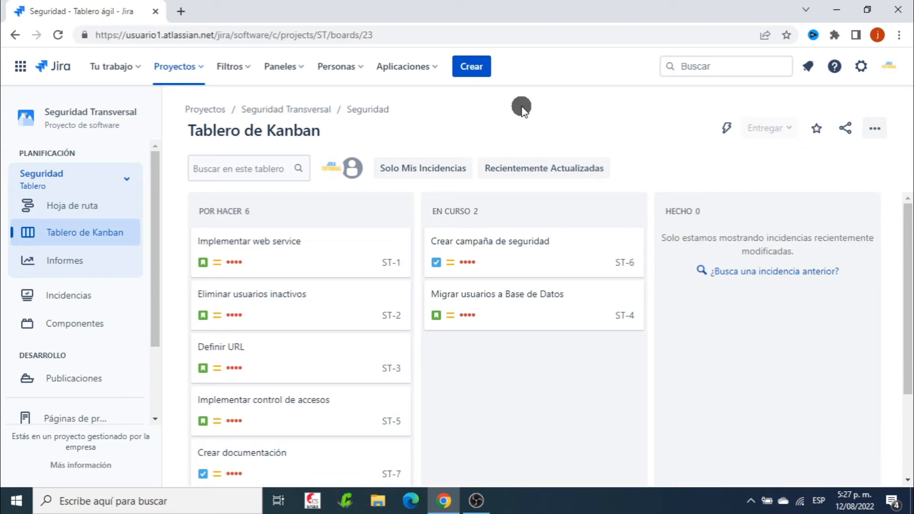
From the list of all boards, start creating a Scrum board based on an existing project
left_click(127, 178)
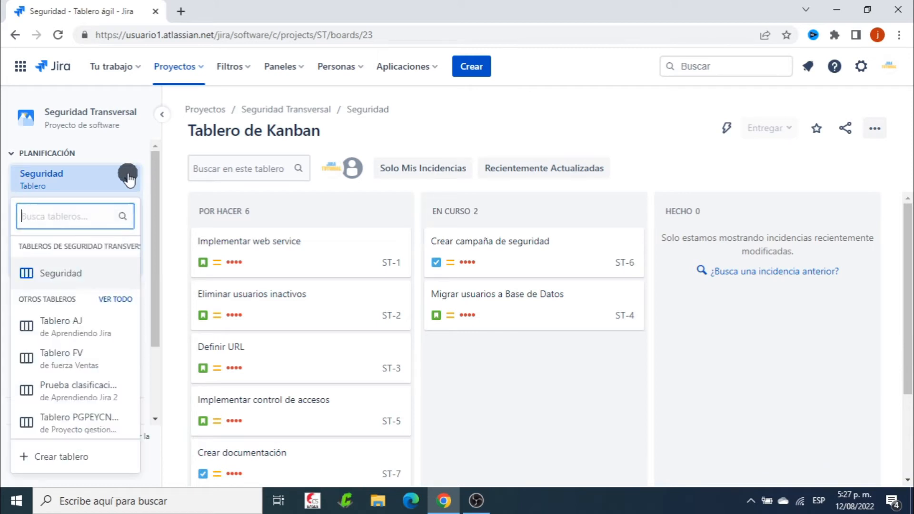
left_click(116, 299)
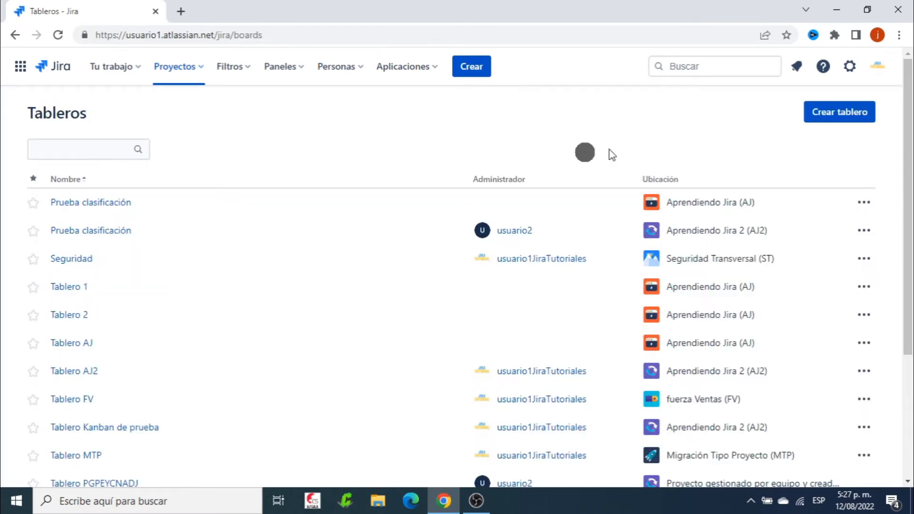
left_click(833, 116)
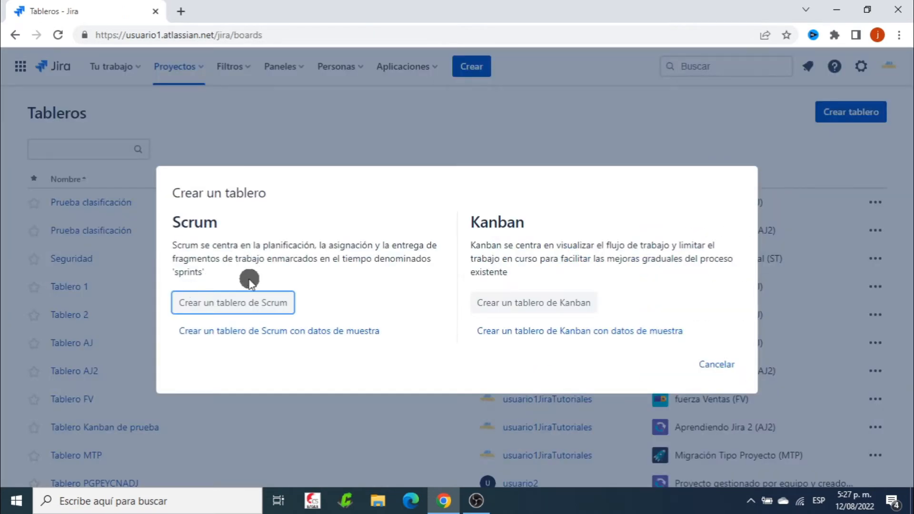
left_click(222, 301)
left_click(183, 269)
left_click(659, 364)
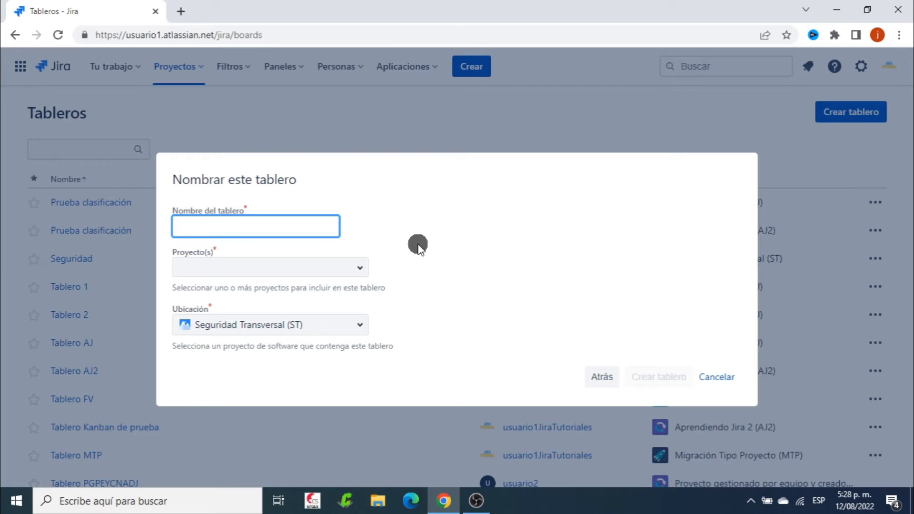
Create the Scrum board as Subproyecto1 with the Seguridad Transversal (ST) project, and view its active sprints and backlog
type("Subproyecto1")
key("Tab")
left_click(360, 267)
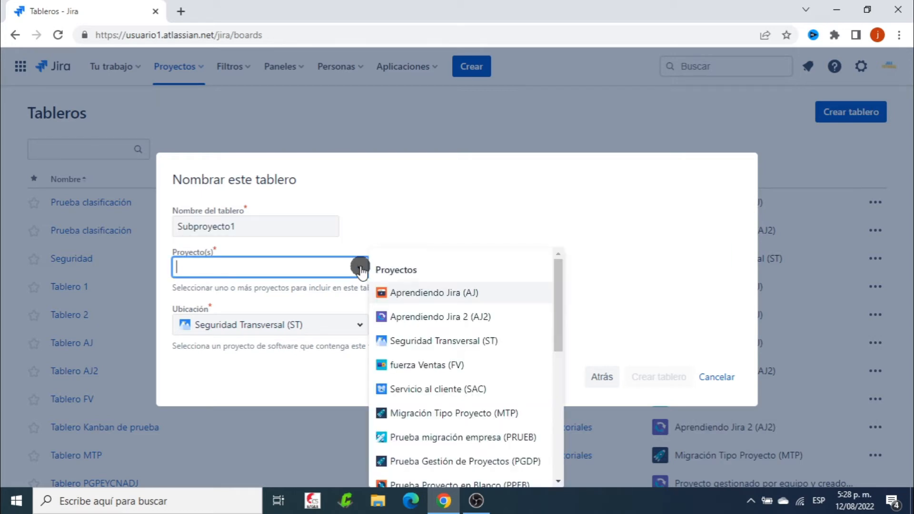
left_click(428, 339)
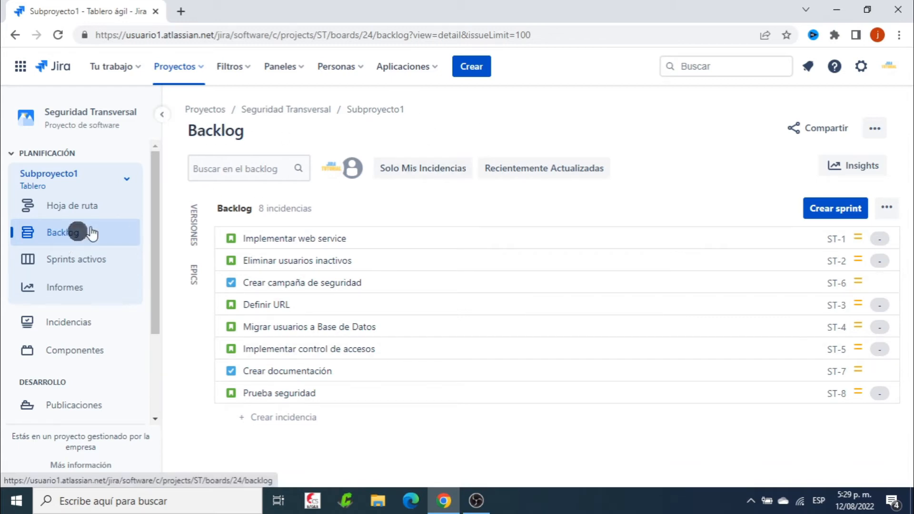
left_click(370, 113)
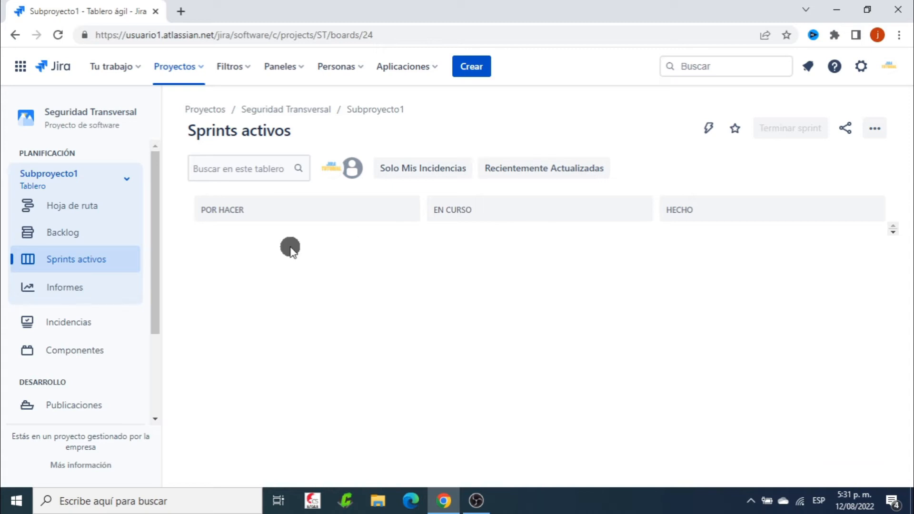
left_click(61, 232)
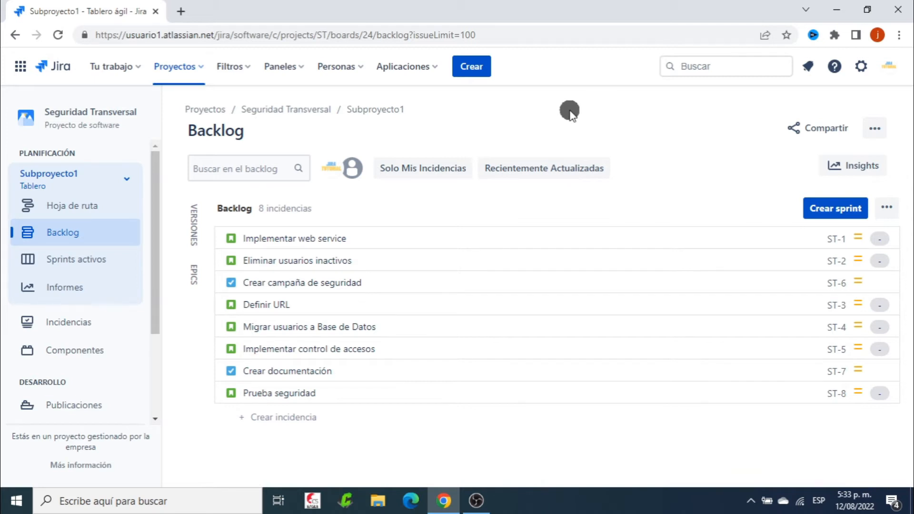
Create another Scrum board named Subproyecto2 for the Seguridad Transversal (ST) project and check the project's board list
left_click(126, 179)
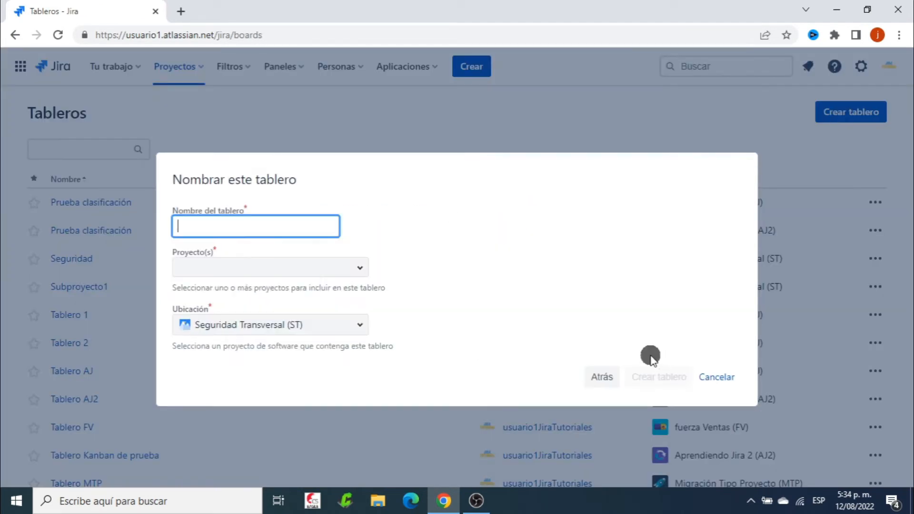
type("Subproyecto2")
left_click(357, 267)
left_click(434, 340)
left_click(655, 376)
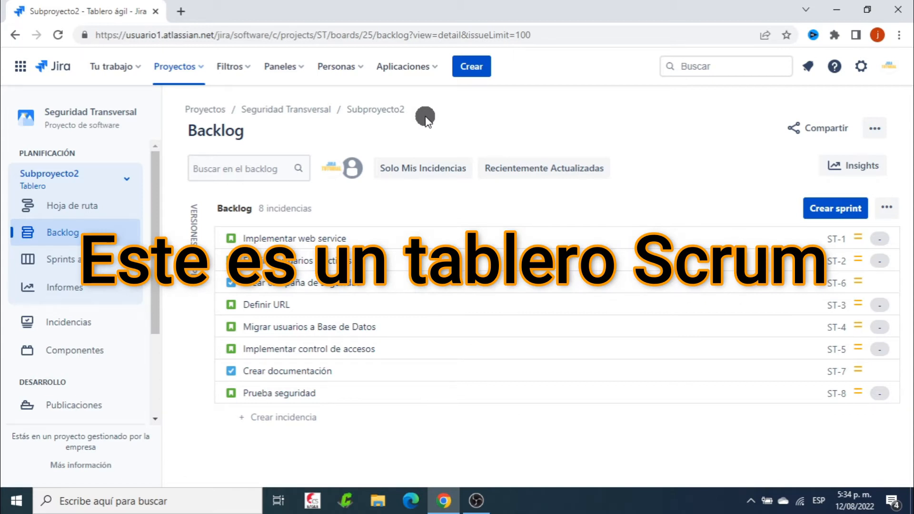
left_click(129, 178)
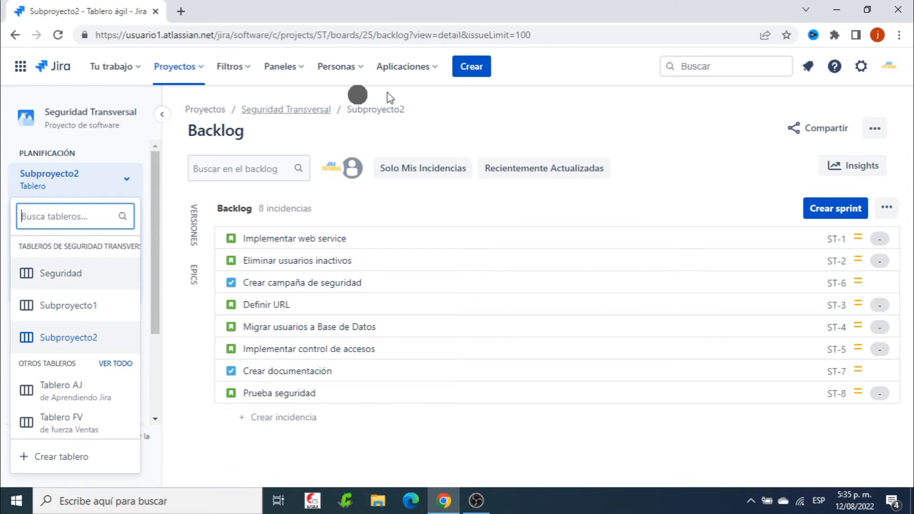
left_click(496, 107)
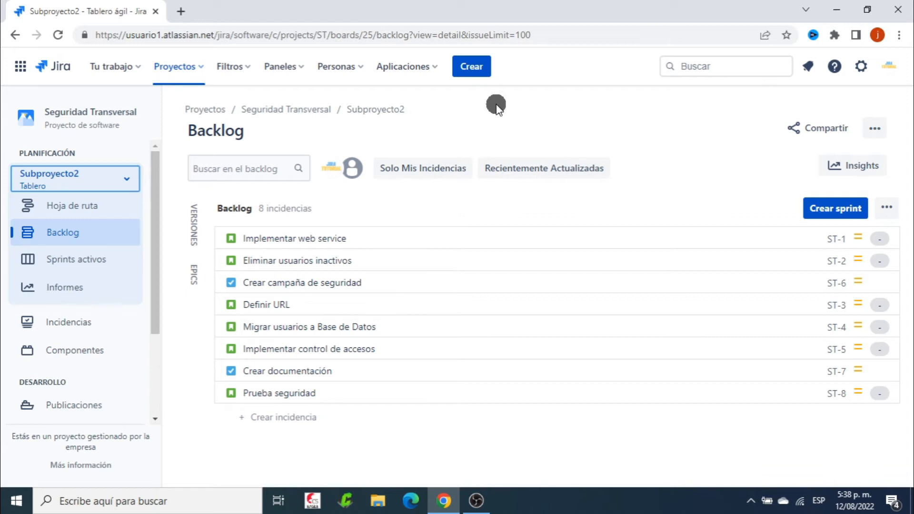
Open the components page in the Seguridad Transversal project's settings
scroll(47, 257, "down", 3)
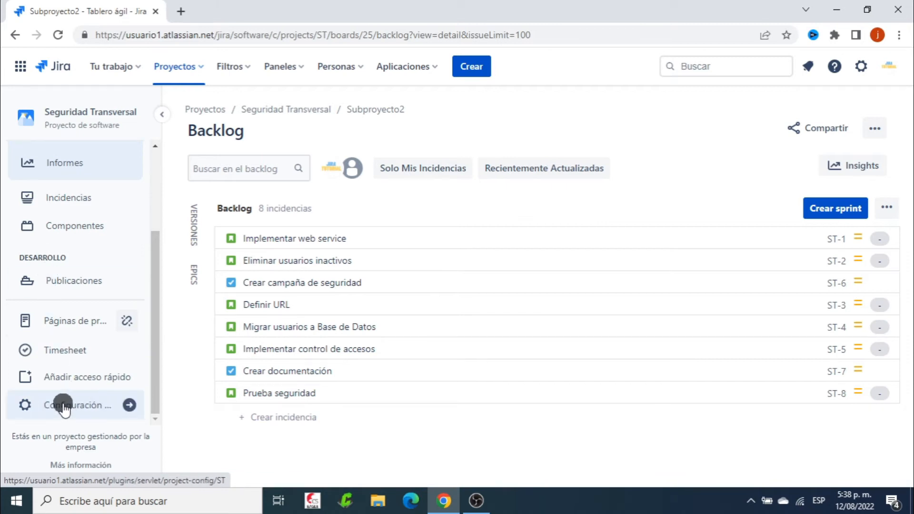
left_click(76, 405)
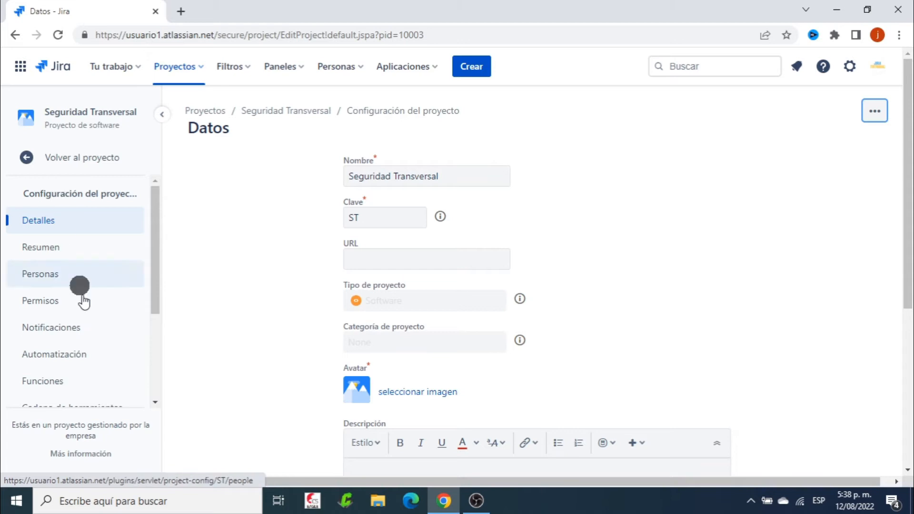
scroll(90, 298, "down", 3)
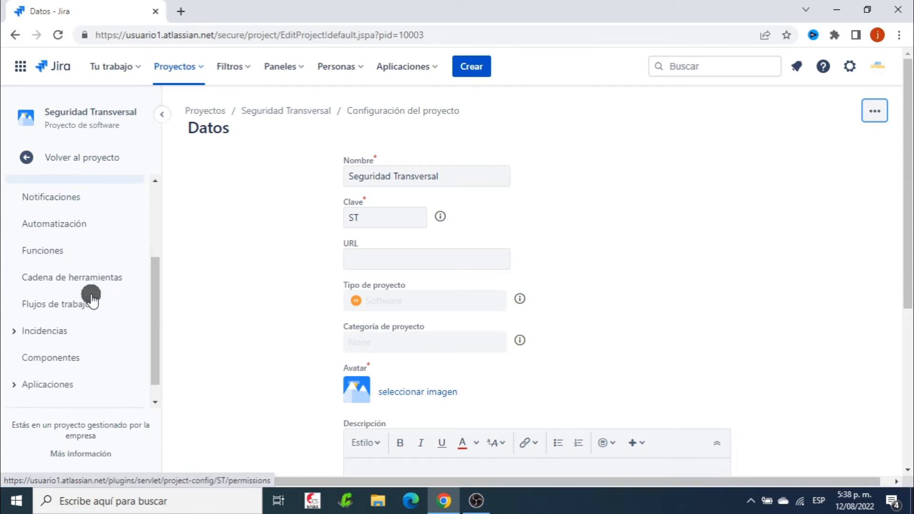
left_click(70, 336)
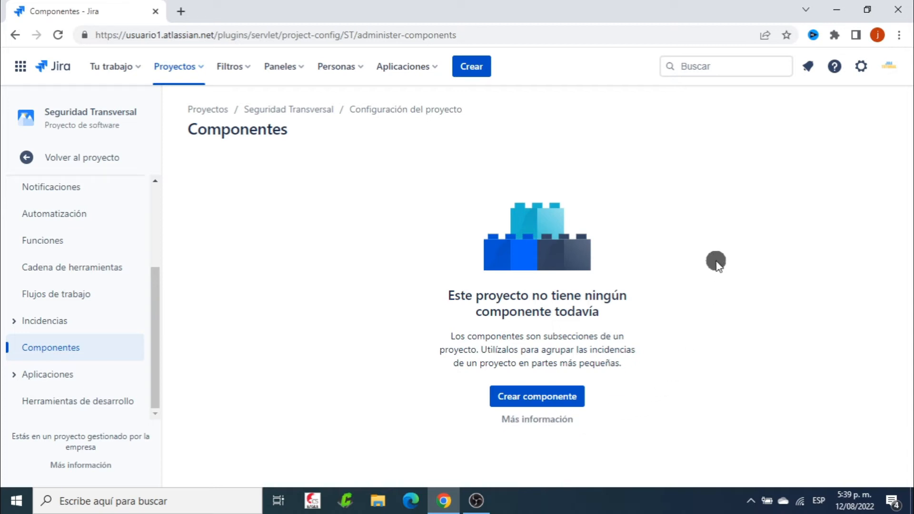
Create a component named Sub-Proy1 with usuario2 as the component lead and check its row options
left_click(528, 396)
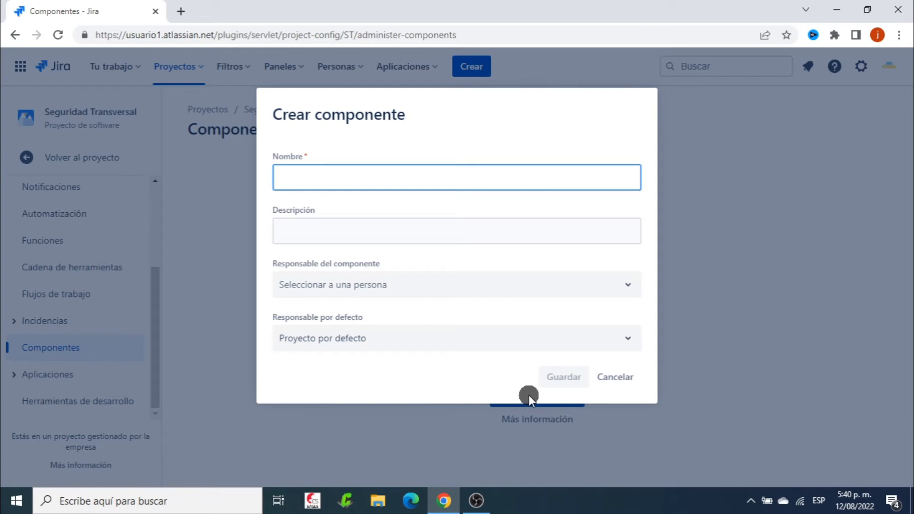
type("Sub-Proy1")
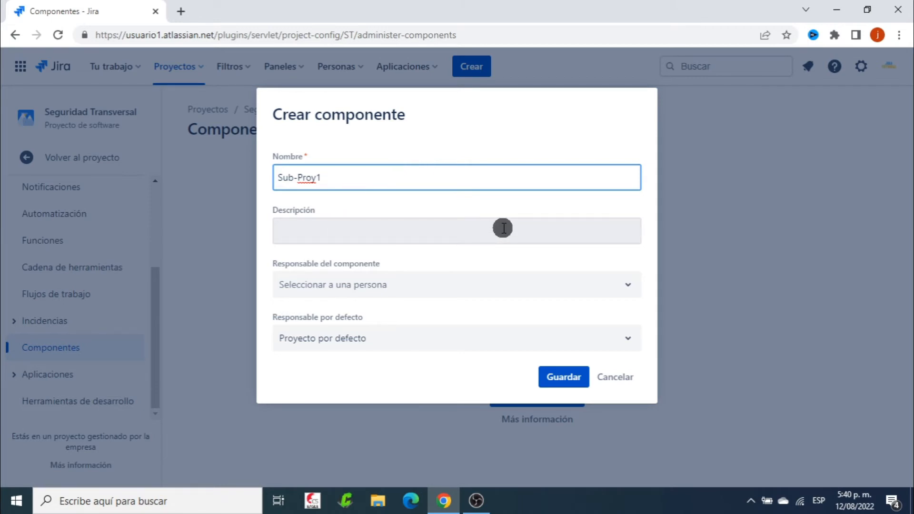
left_click(550, 289)
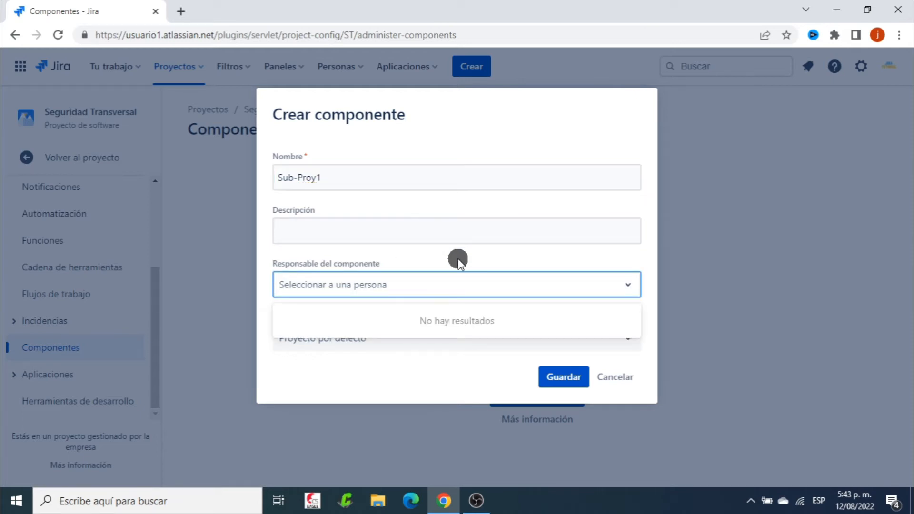
type("Usua")
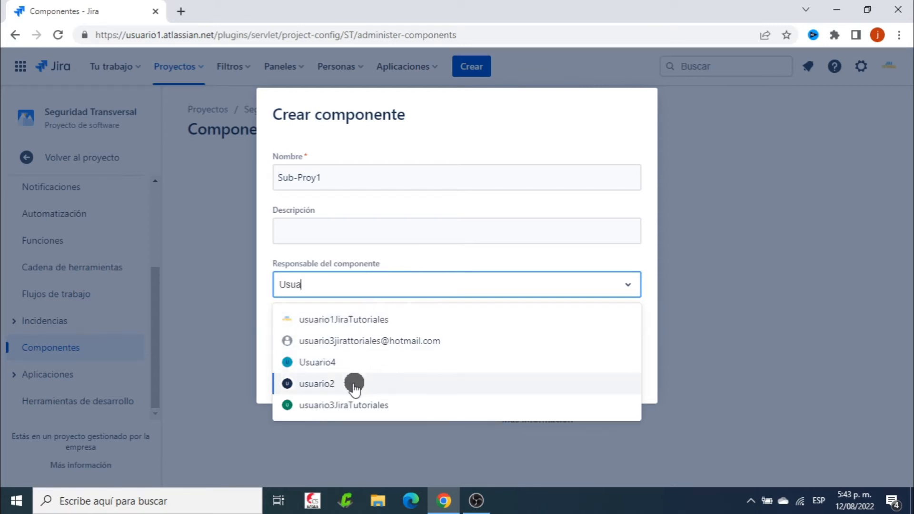
left_click(312, 385)
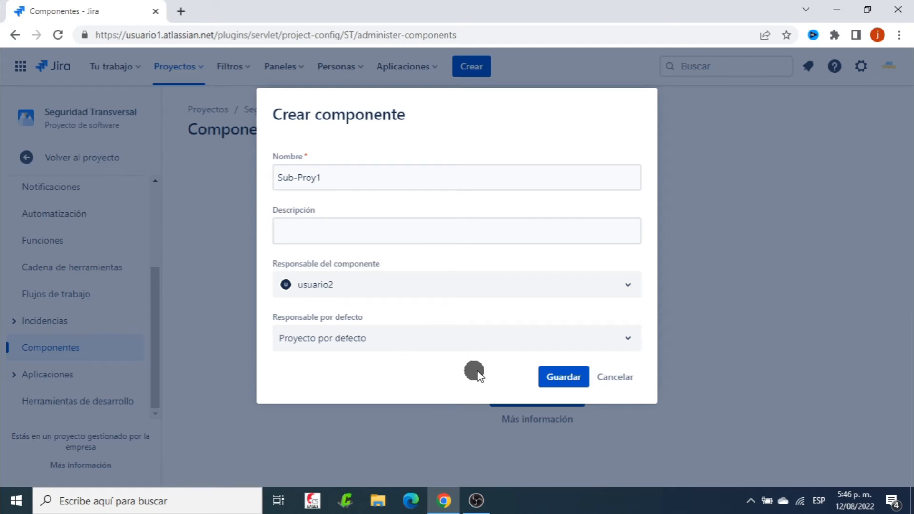
left_click(556, 377)
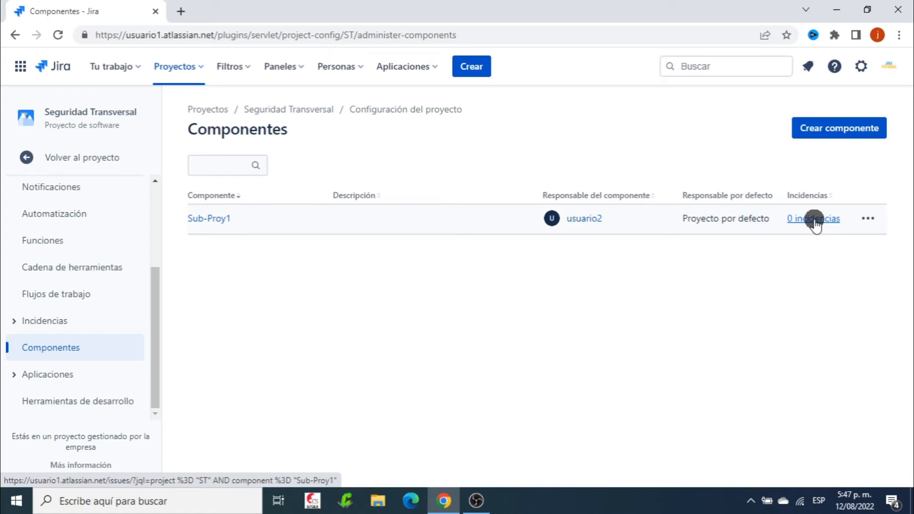
left_click(869, 219)
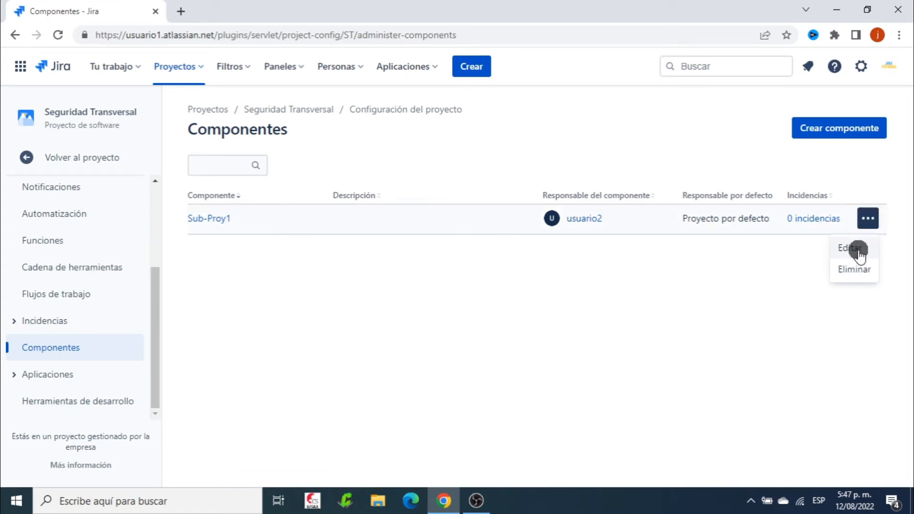
left_click(748, 298)
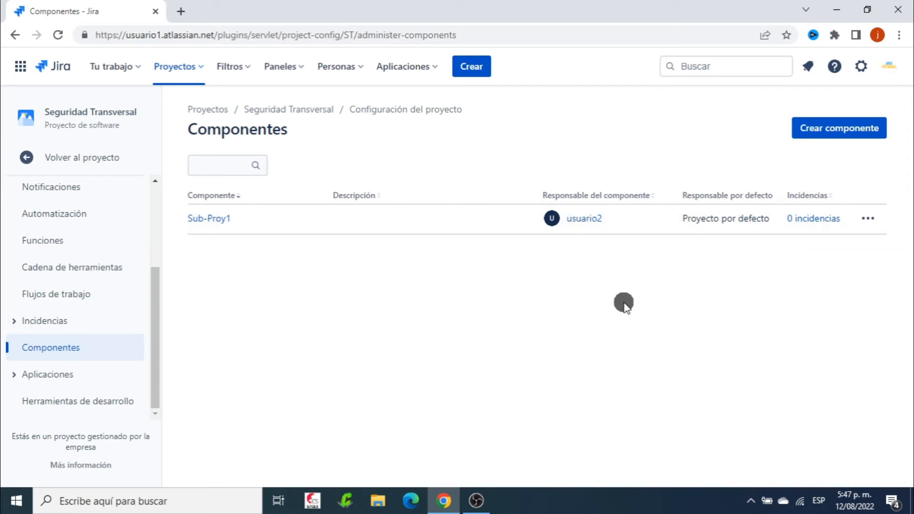
Create a second component named Sub-Proy2 with usuario3JiraTutoriales as the component lead
left_click(839, 127)
type("Sub-Proy2")
left_click(452, 284)
type("usu")
key("BackSpace")
key("BackSpace")
key("BackSpace")
left_click(343, 394)
left_click(576, 377)
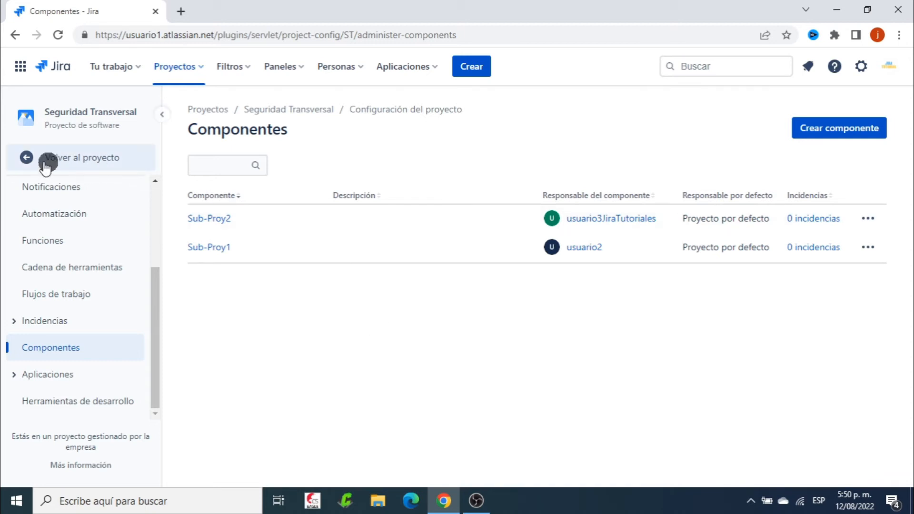
Return to the project's backlog and assign the Sub-Proy1 component to the story Implementar web service
left_click(79, 155)
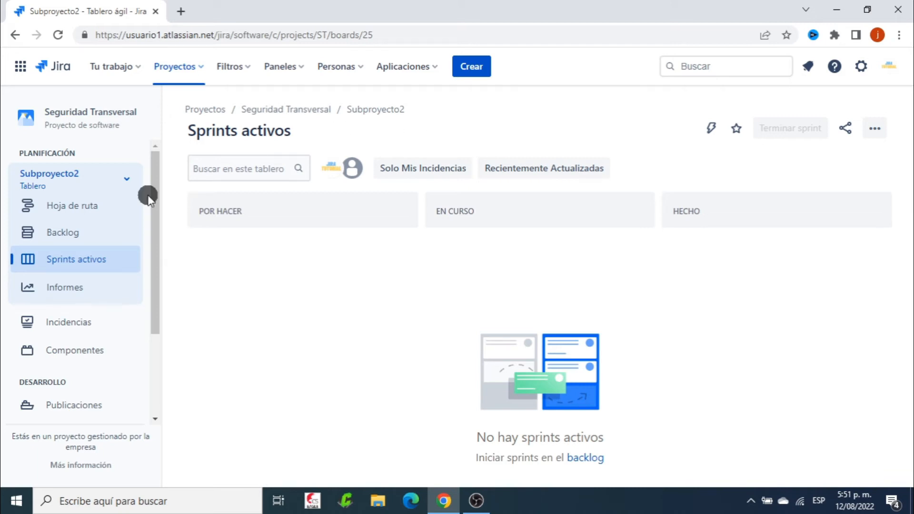
left_click(72, 230)
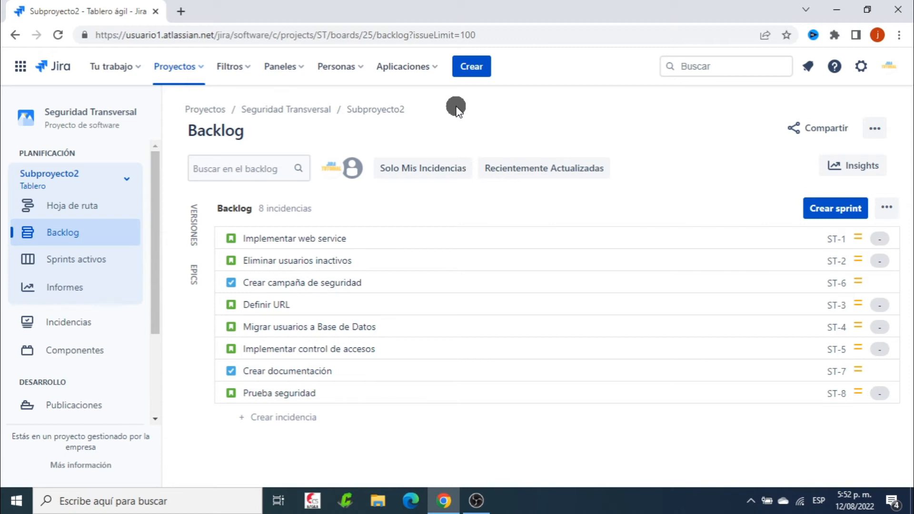
left_click(380, 238)
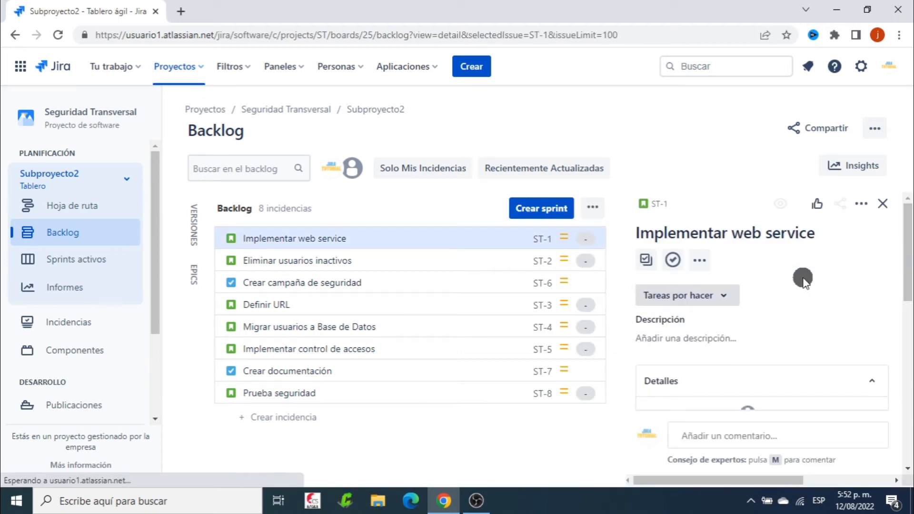
scroll(803, 278, "down", 10)
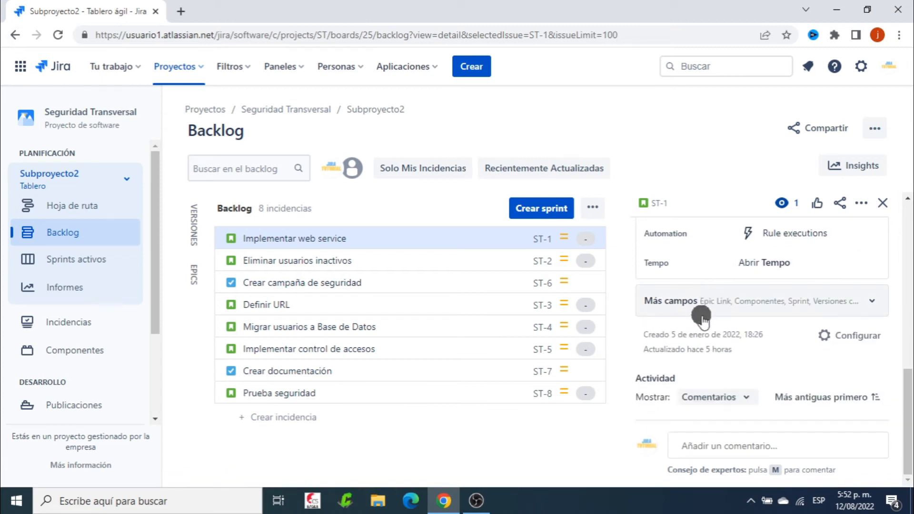
left_click(872, 301)
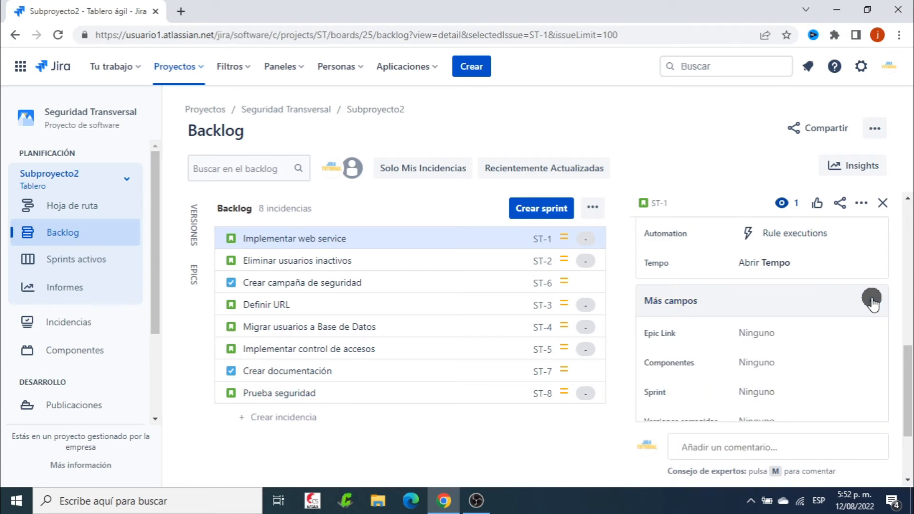
scroll(872, 300, "down", 2)
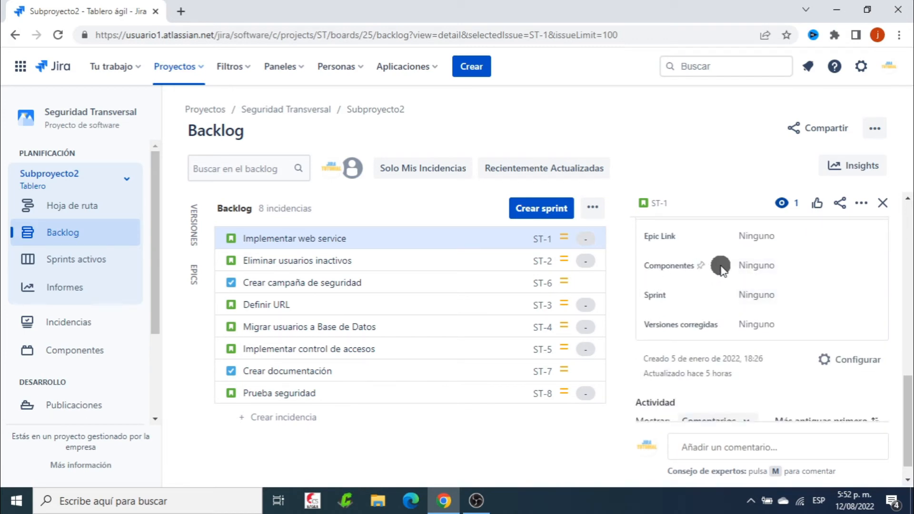
left_click(753, 266)
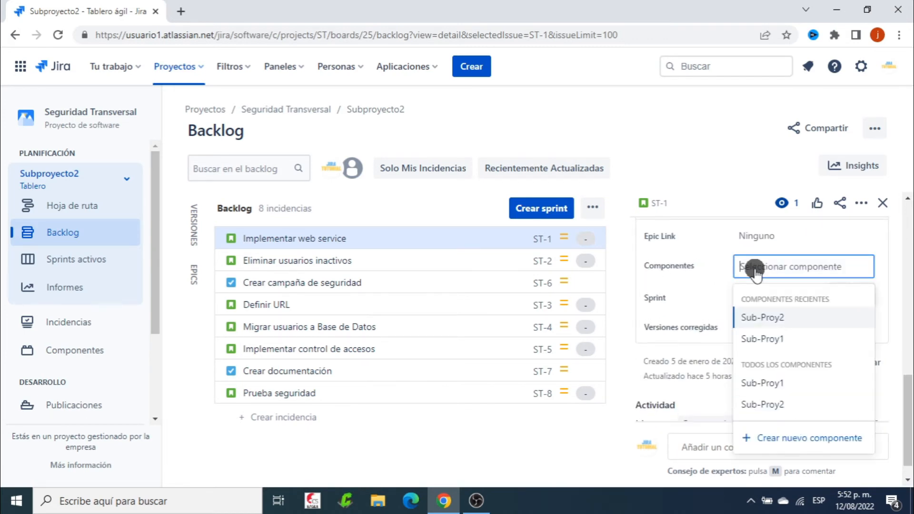
left_click(781, 341)
left_click(699, 156)
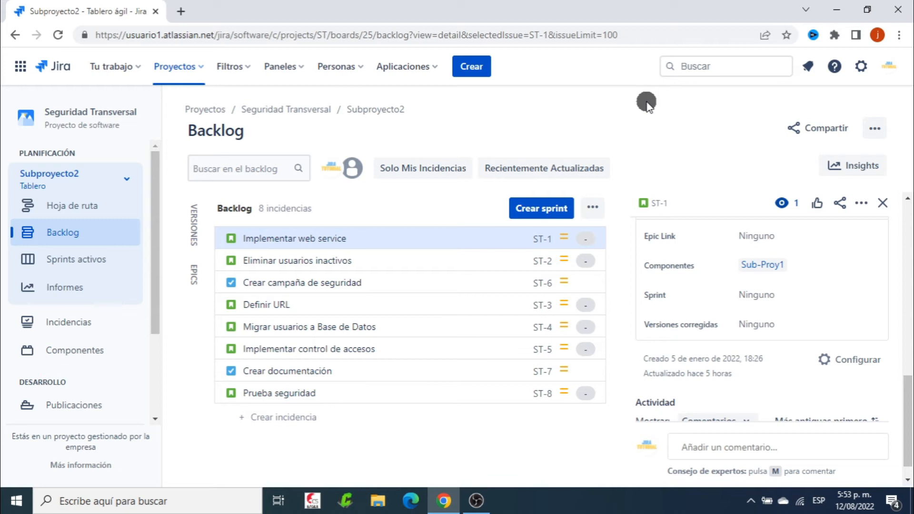
Move on past Eliminar usuarios inactivos to the task Crear campaña de seguridad and assign it the Sub-Proy1 component
key("j")
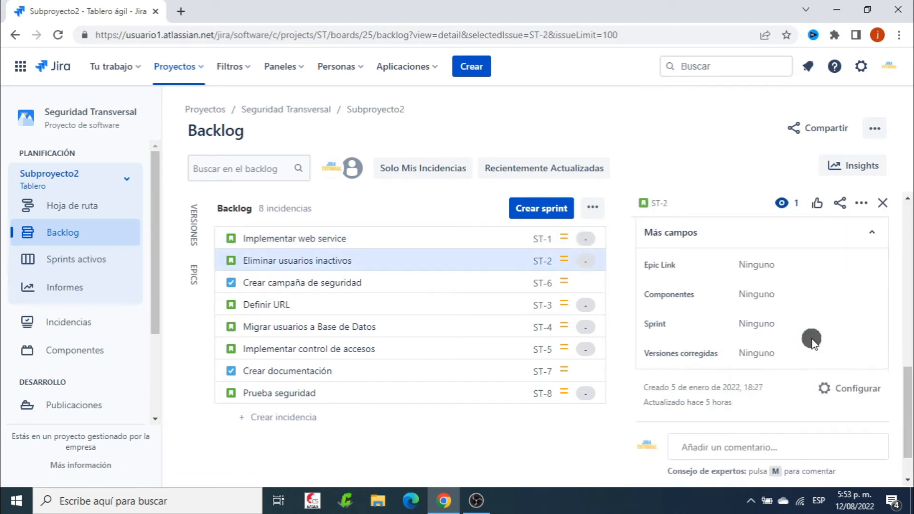
key("j")
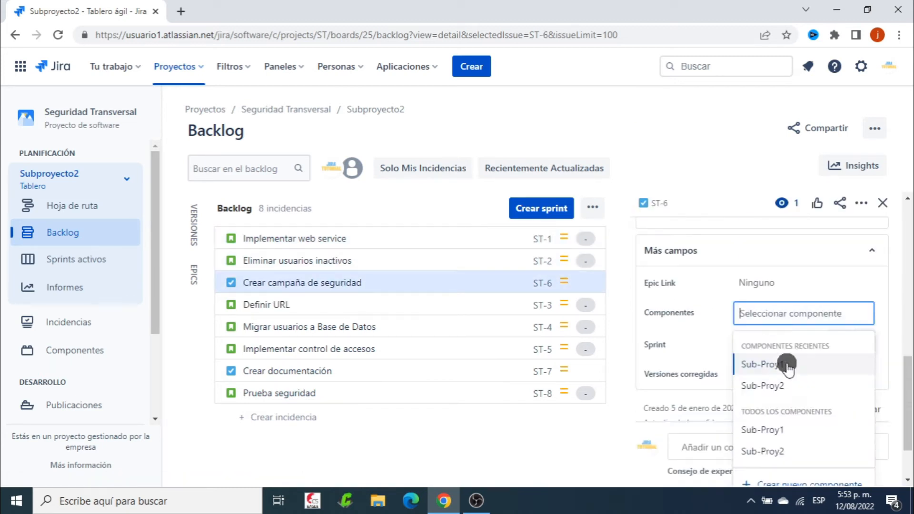
left_click(765, 361)
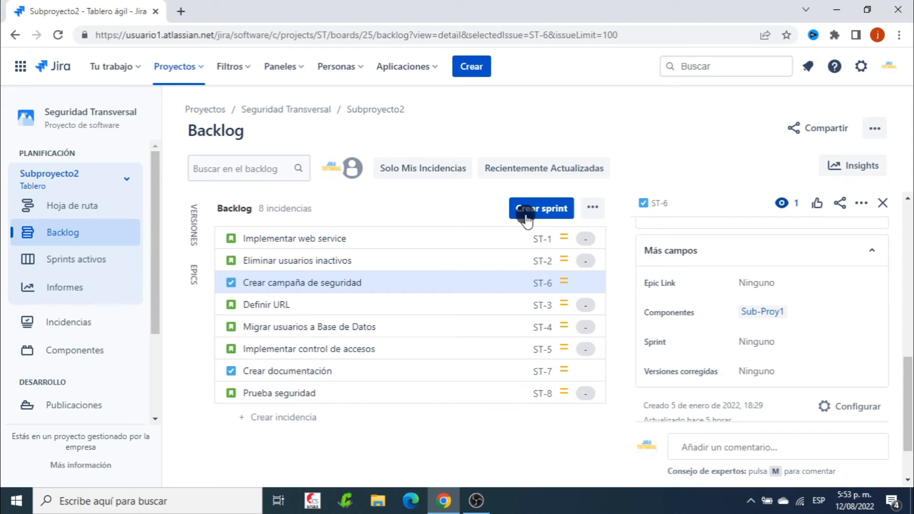
Assign the Sub-Proy2 component to the story Definir URL
left_click(302, 303)
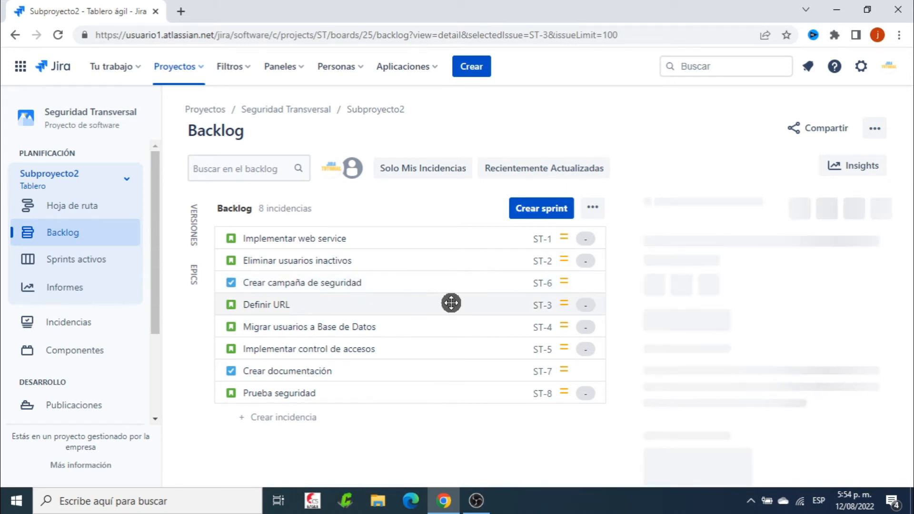
scroll(809, 288, "down", 5)
scroll(814, 292, "down", 3)
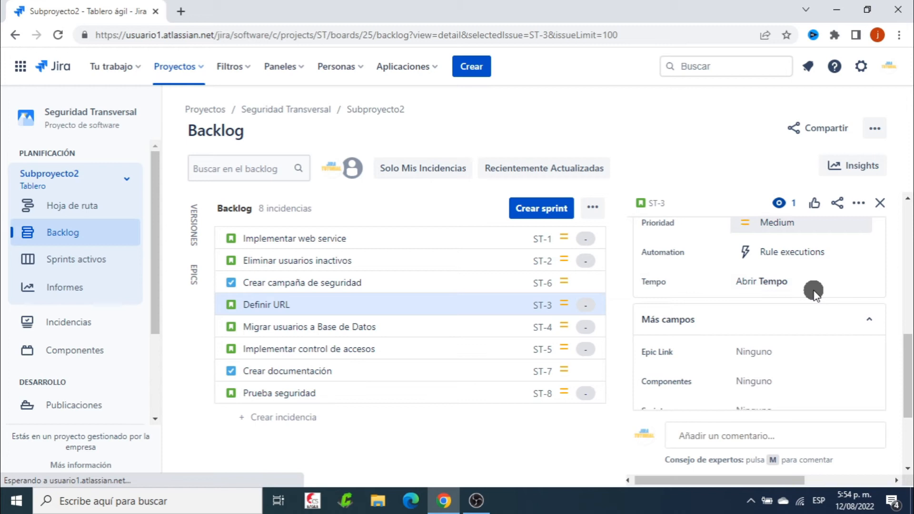
left_click(766, 381)
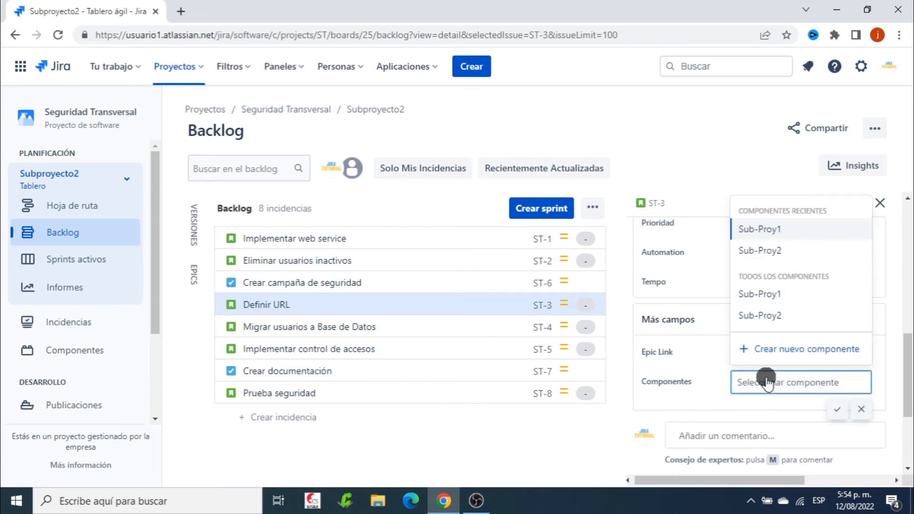
left_click(788, 251)
left_click(704, 164)
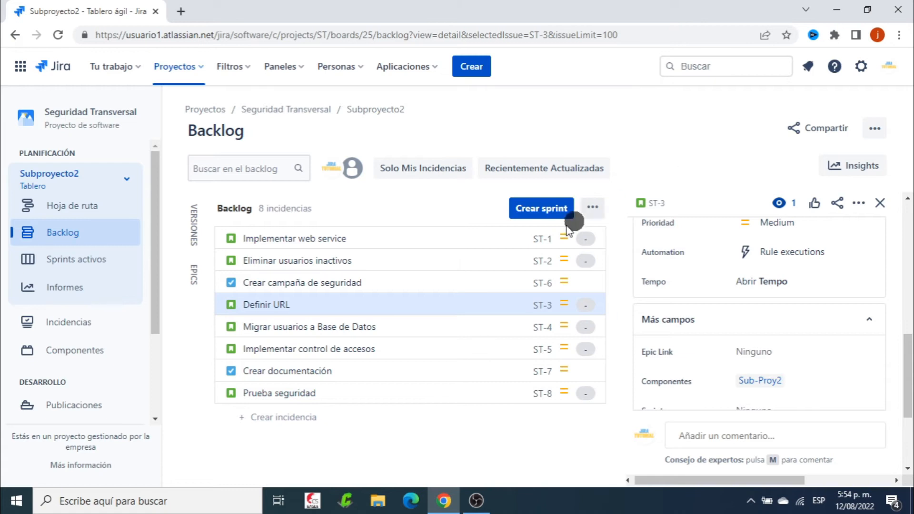
Assign the Sub-Proy2 component to the story Migrar usuarios a Base de Datos
left_click(452, 327)
left_click(757, 342)
left_click(785, 332)
left_click(727, 168)
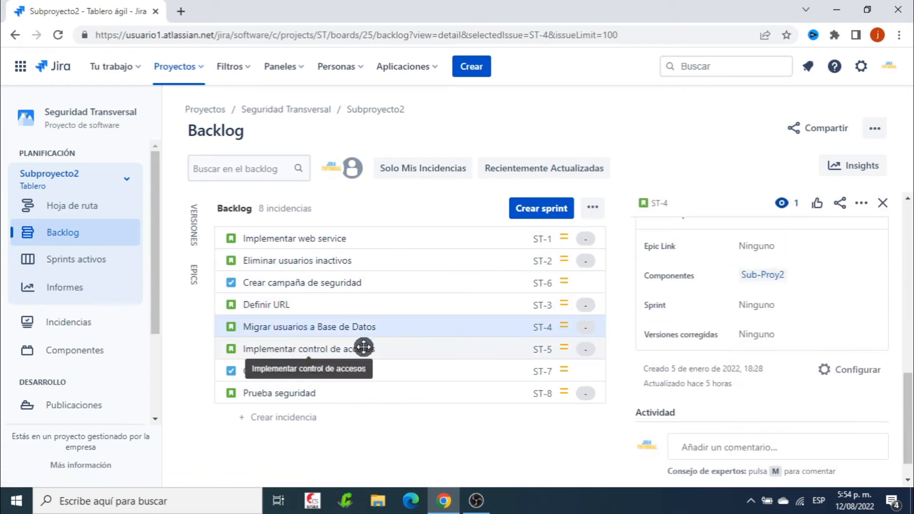
Assign the Sub-Proy2 component to the story Implementar control de accesos
left_click(363, 348)
scroll(802, 329, "down", 5)
left_click(780, 280)
left_click(781, 332)
left_click(702, 173)
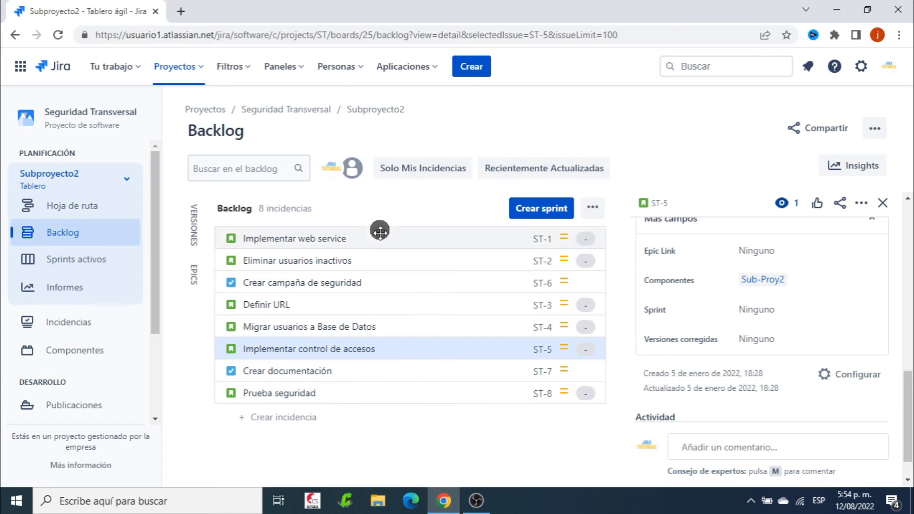
left_click(385, 344)
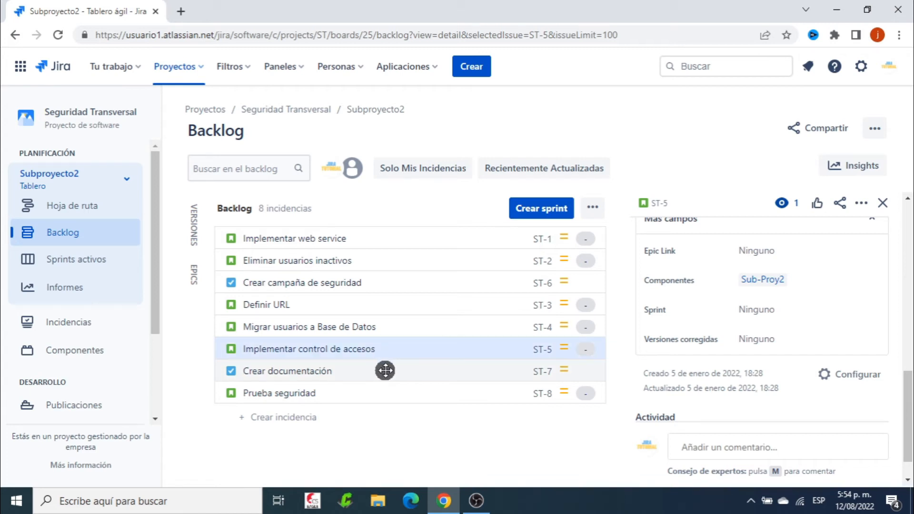
Assign both the Sub-Proy1 and Sub-Proy2 components to the task Crear documentación
left_click(350, 370)
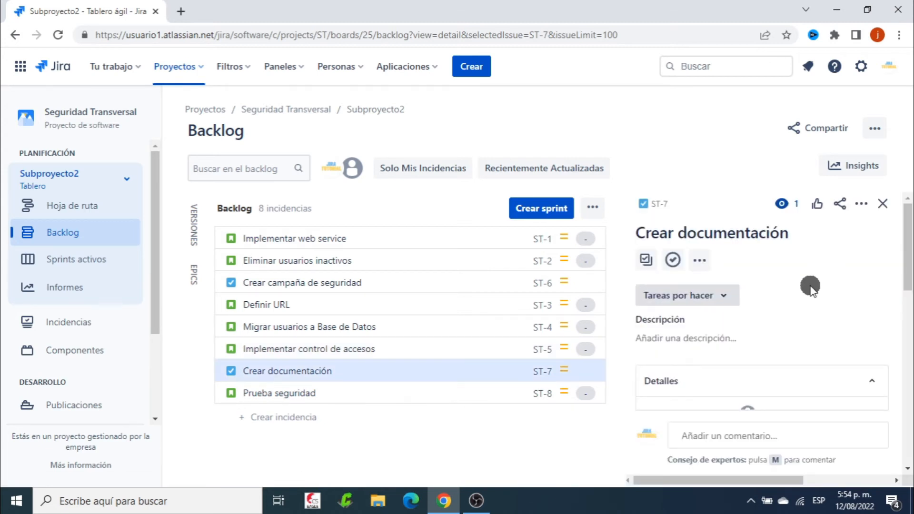
scroll(810, 285, "down", 5)
scroll(810, 288, "down", 3)
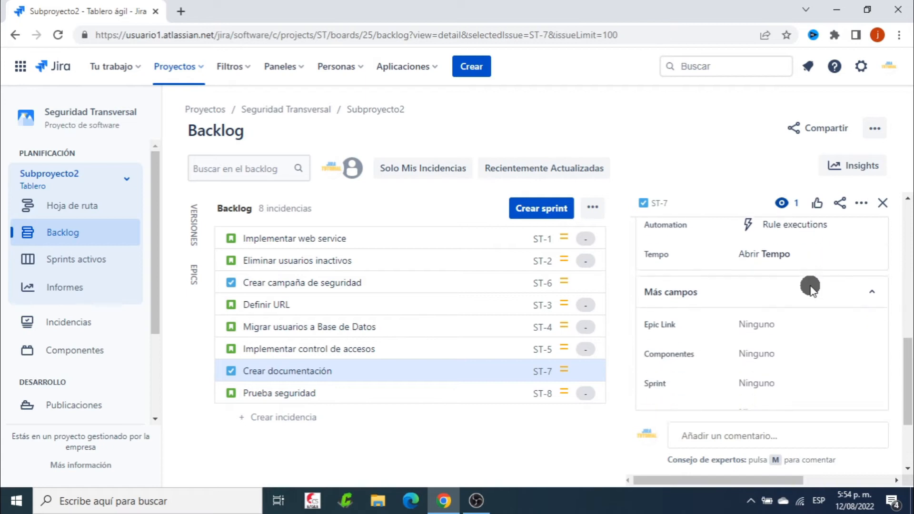
left_click(764, 328)
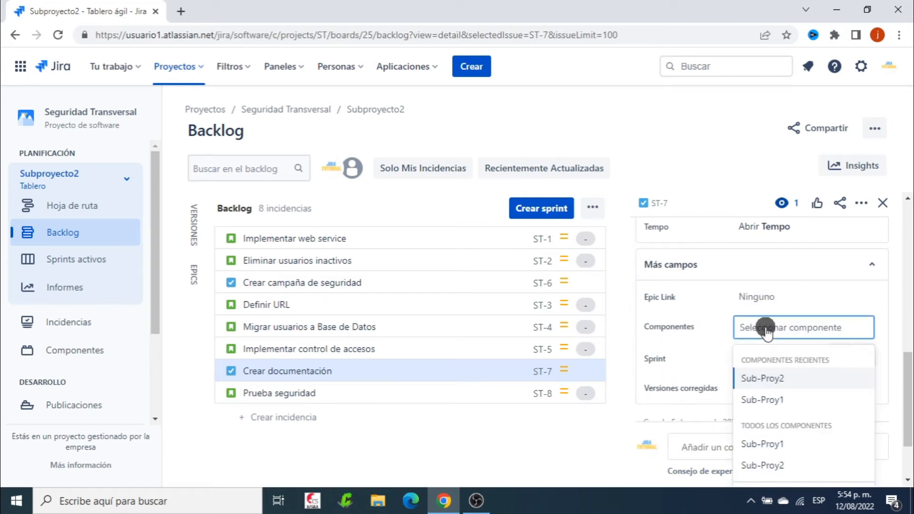
left_click(785, 399)
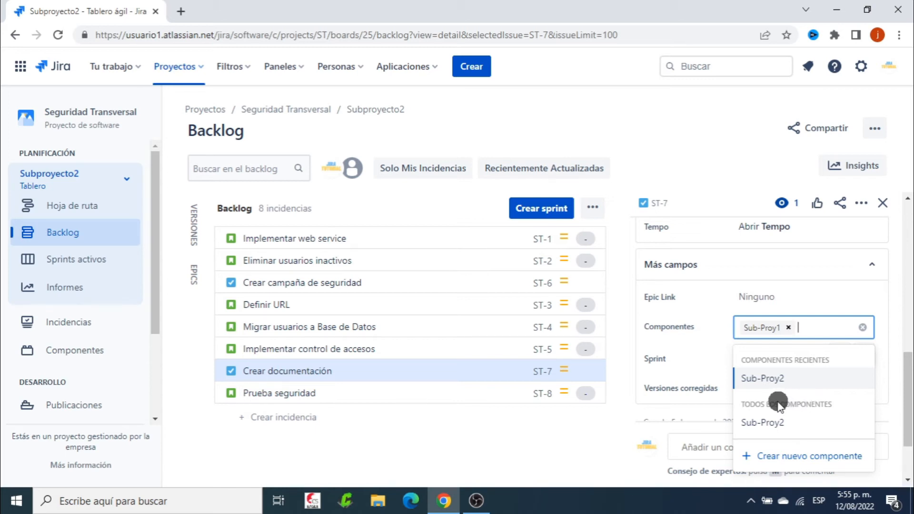
left_click(771, 378)
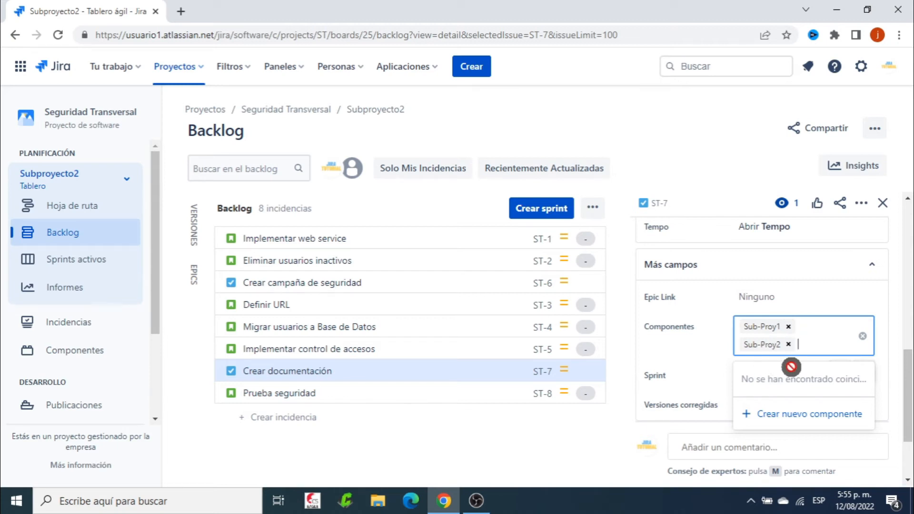
left_click(713, 151)
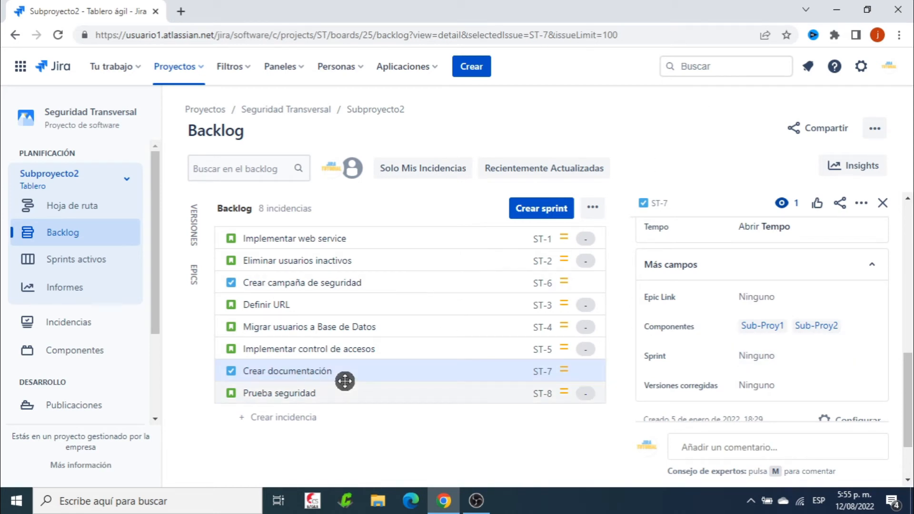
Open the full issue creation form for Seguridad Transversal and examine which fields it offers
left_click(397, 420)
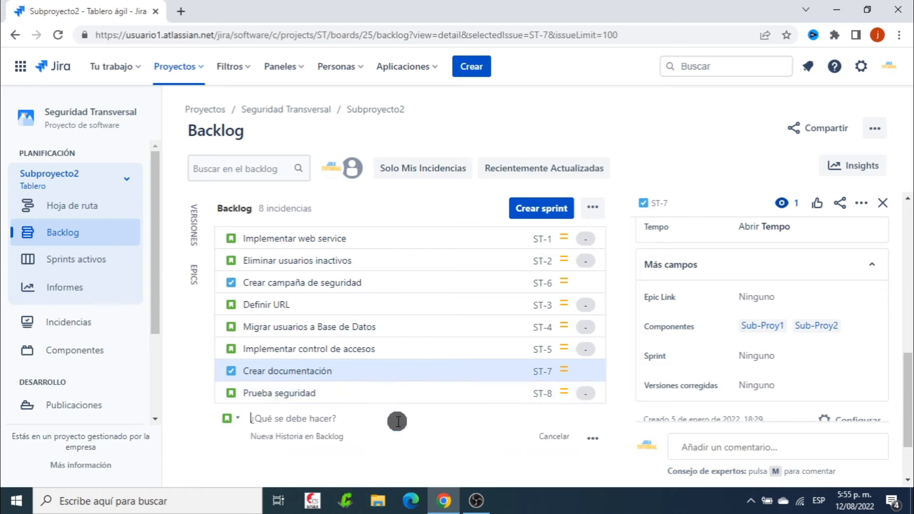
left_click(602, 116)
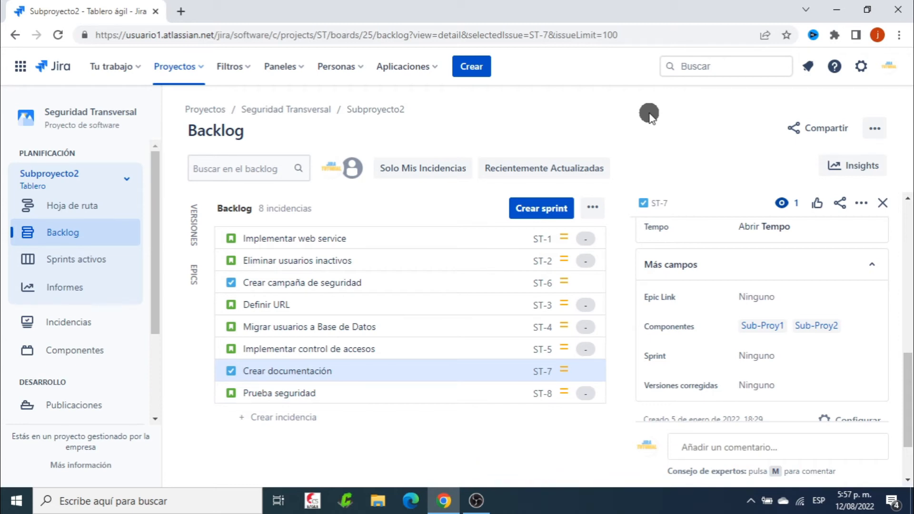
left_click(471, 66)
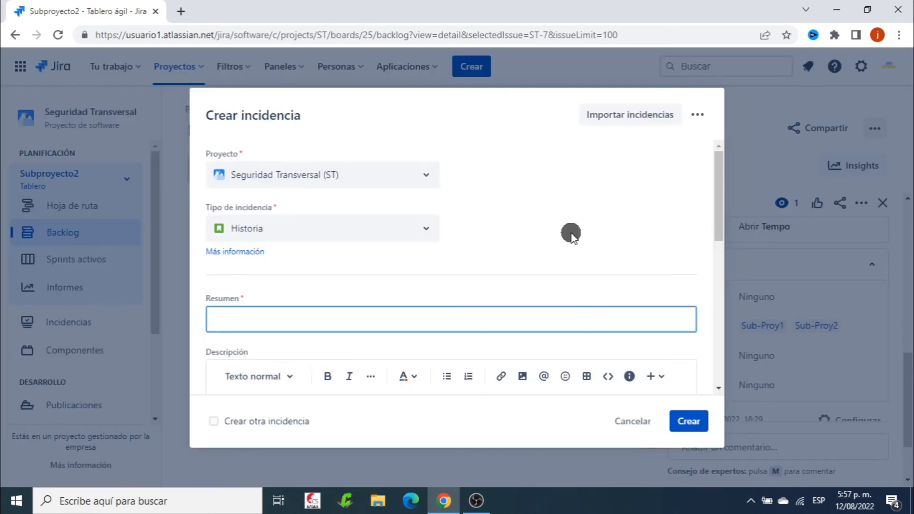
scroll(586, 221, "down", 10)
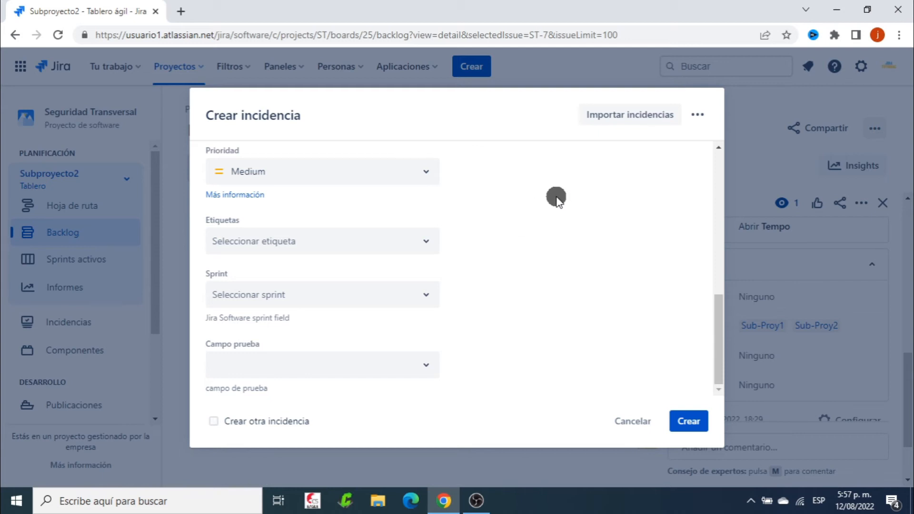
scroll(556, 196, "up", 5)
scroll(555, 196, "down", 5)
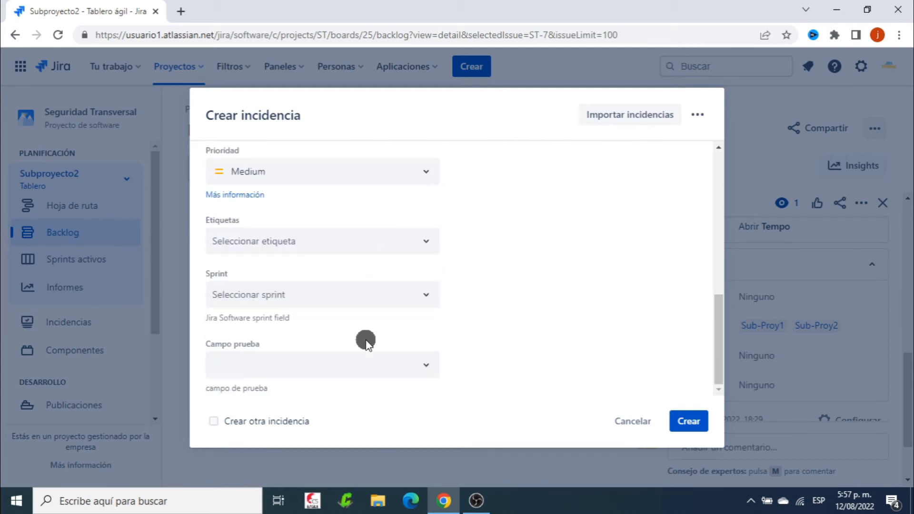
scroll(554, 291, "up", 4)
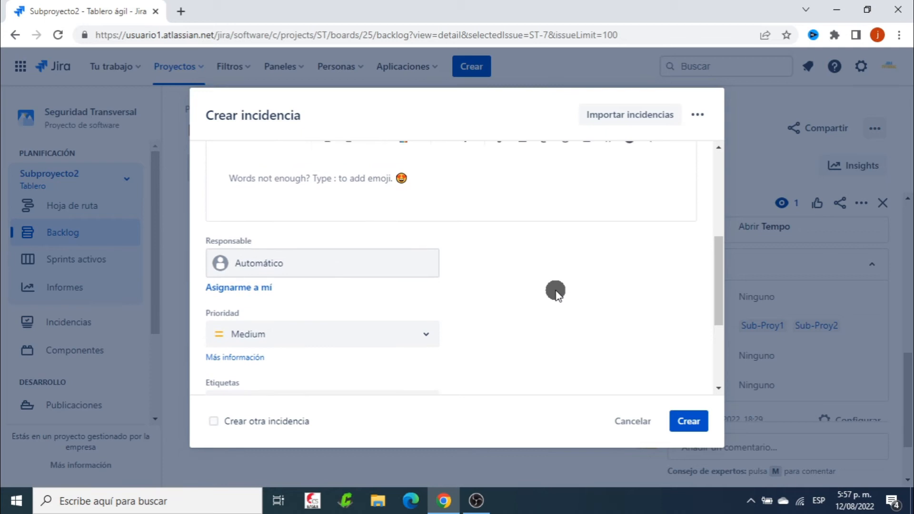
scroll(555, 291, "up", 4)
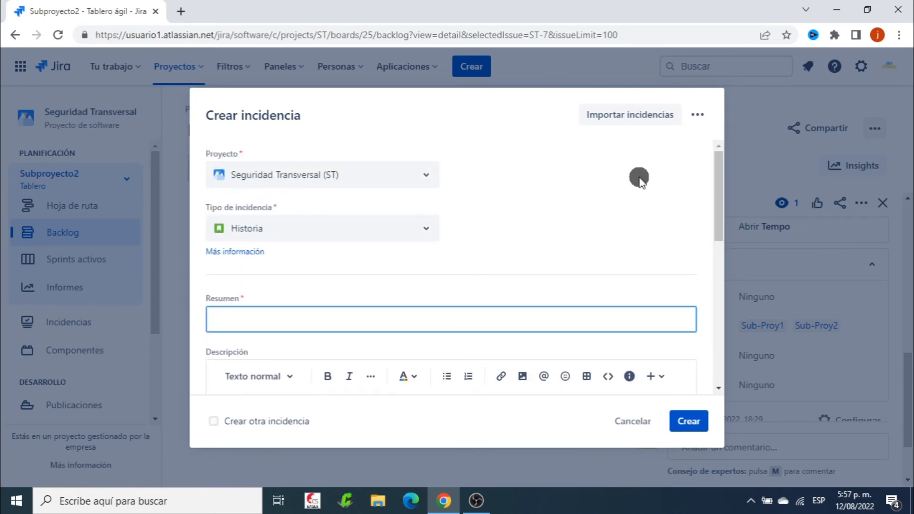
Configure the issue creation form to use custom fields and also show the Componentes field
left_click(698, 115)
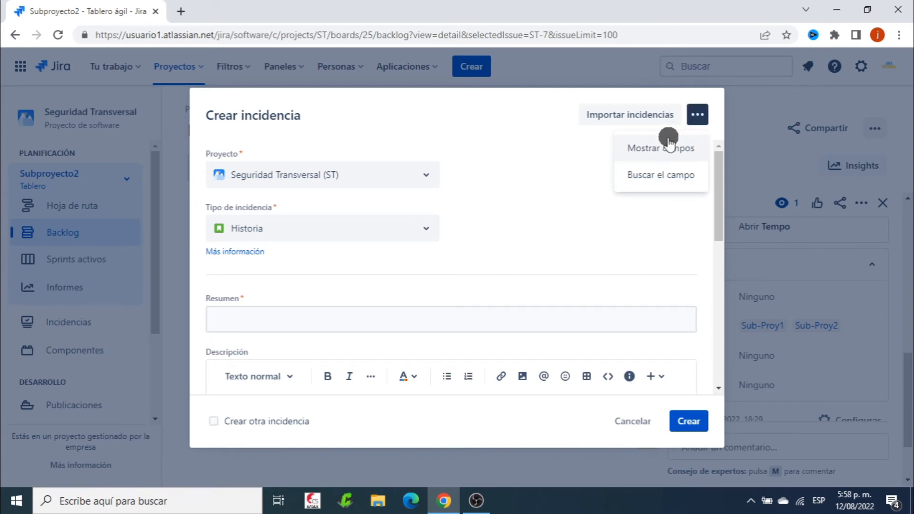
left_click(625, 150)
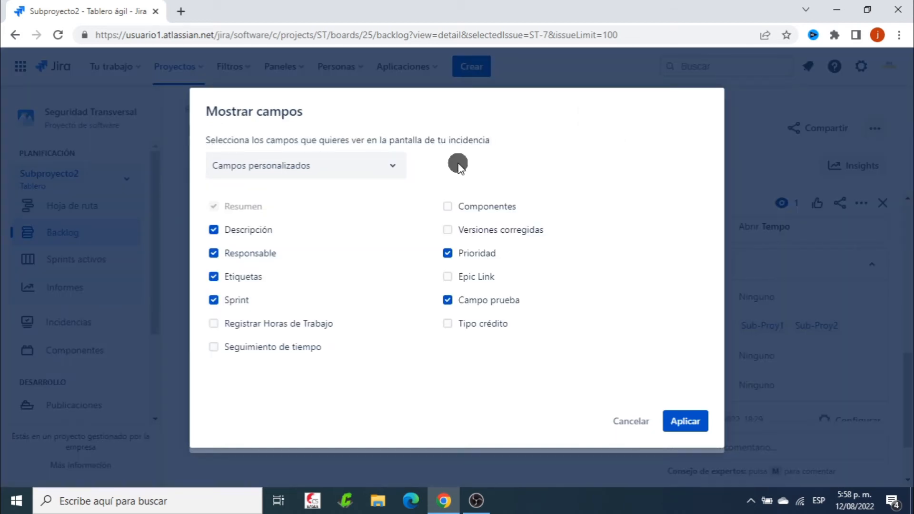
left_click(392, 167)
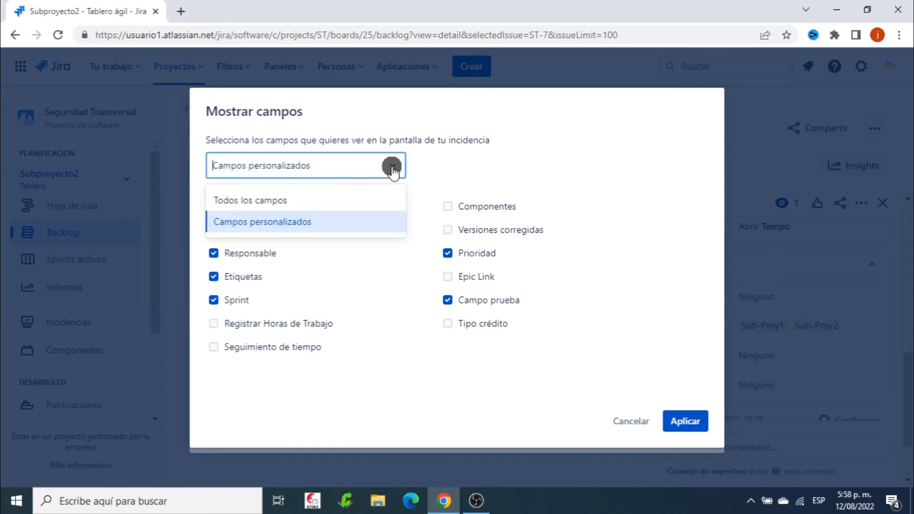
left_click(296, 200)
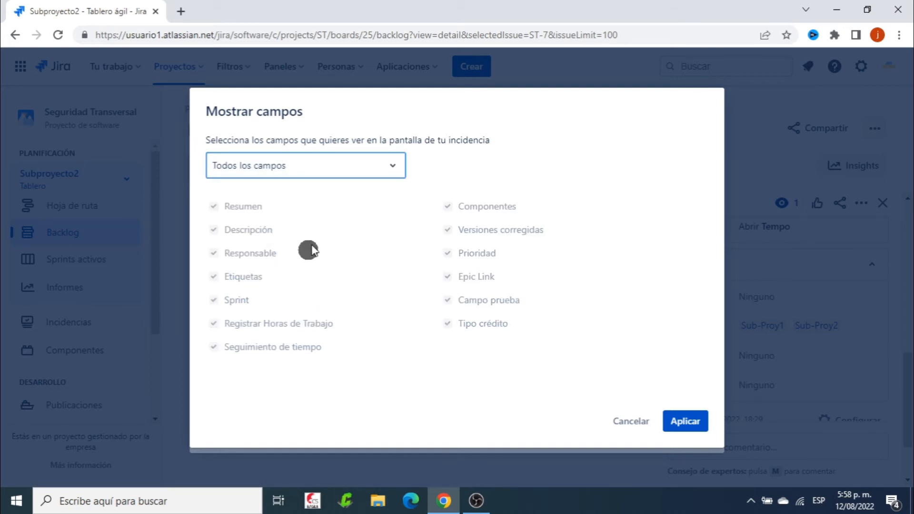
left_click(388, 162)
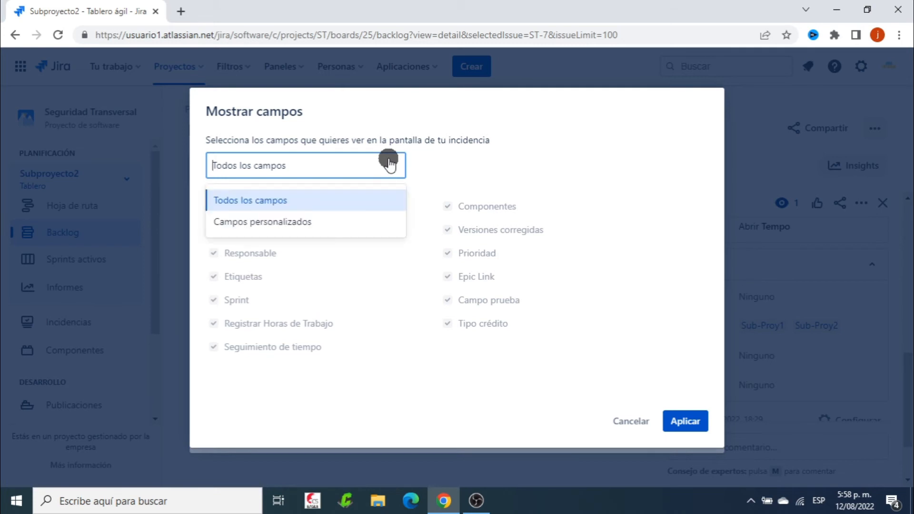
left_click(358, 221)
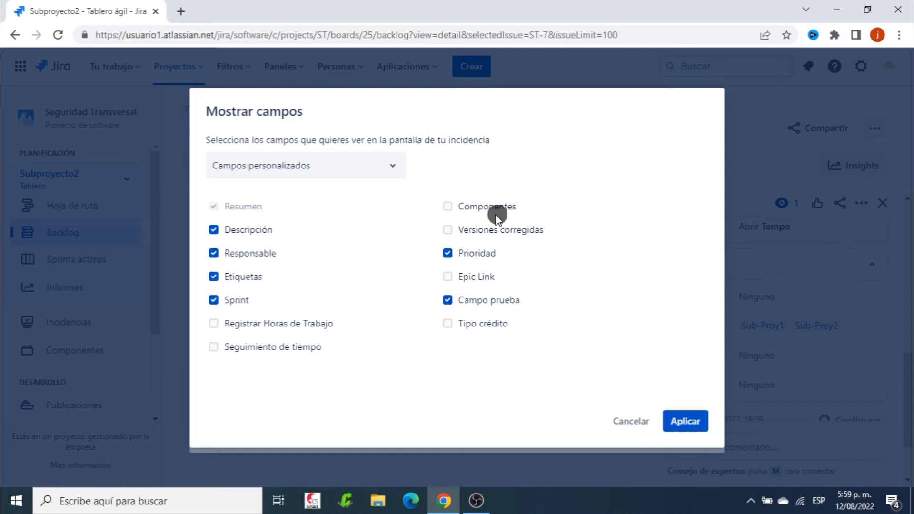
left_click(448, 206)
left_click(684, 421)
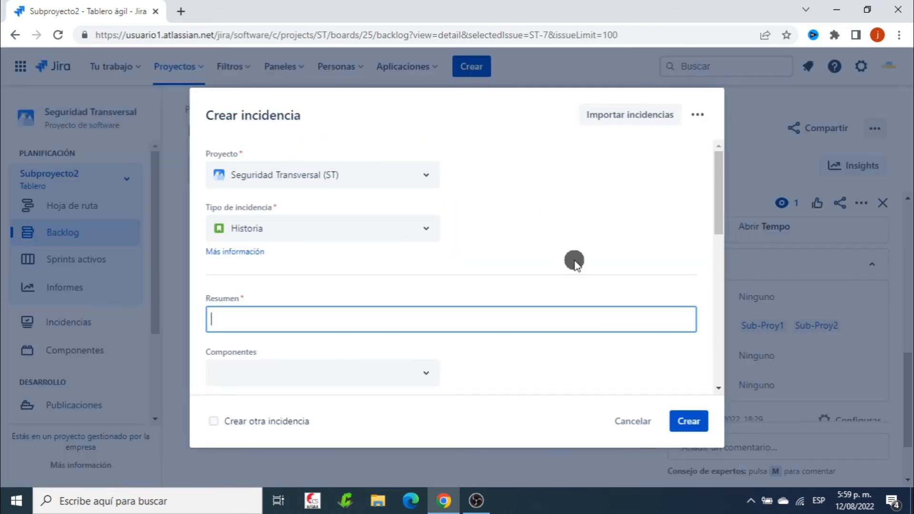
Check the options of the Componentes field and close the form without creating an issue
scroll(574, 259, "down", 2)
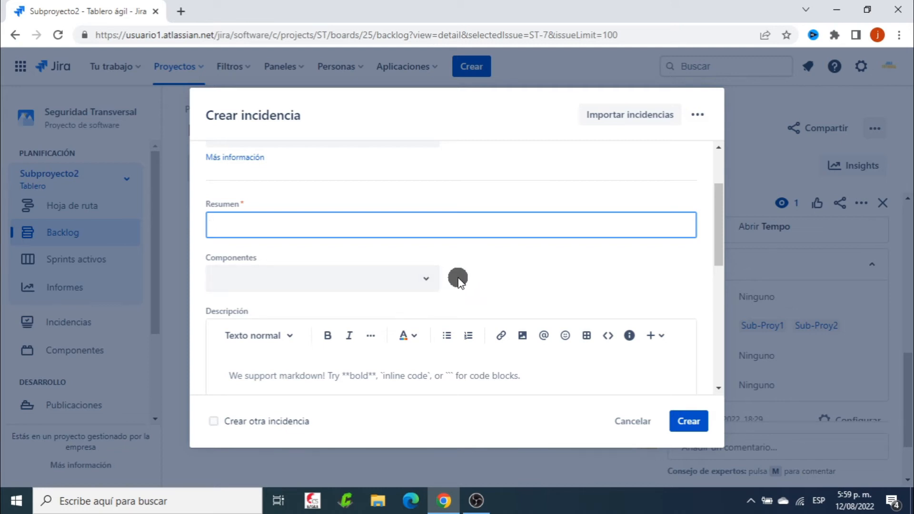
left_click(421, 280)
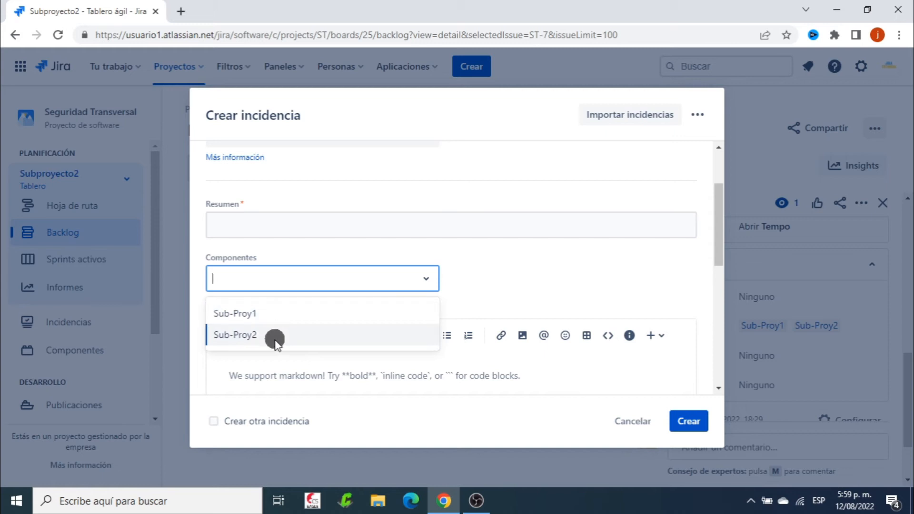
left_click(512, 266)
key("Escape")
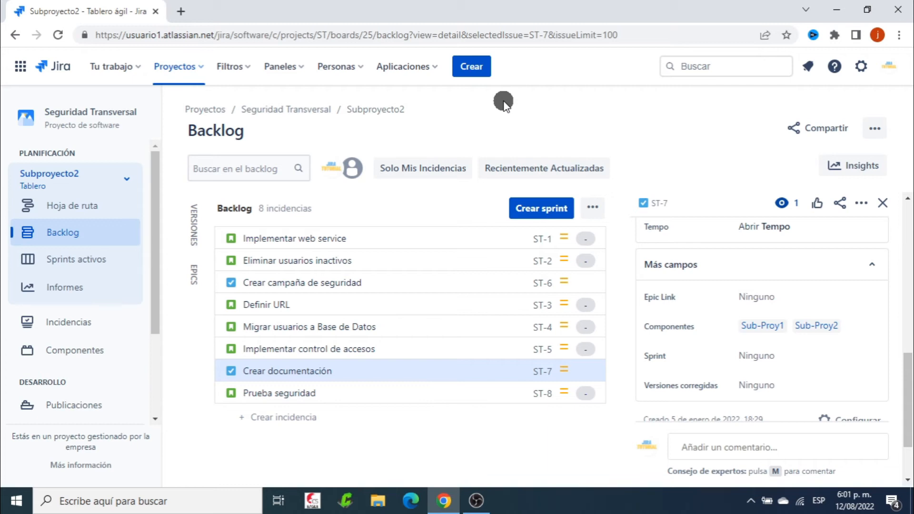
View the Seguridad Kanban board and switch to the Subproyecto1 board
left_click(119, 180)
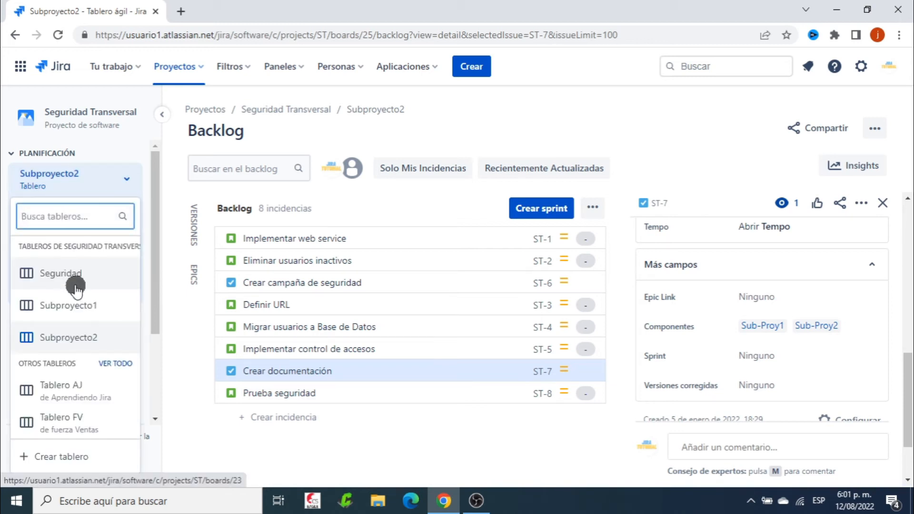
left_click(46, 275)
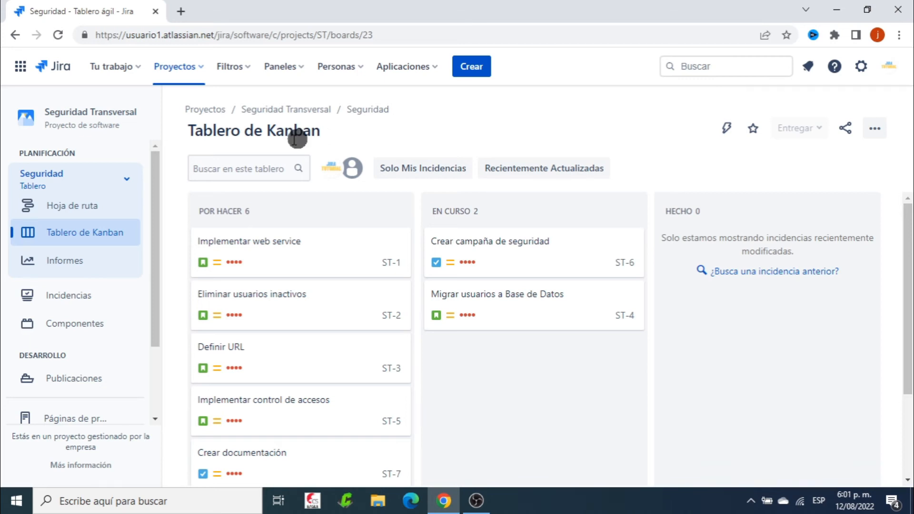
left_click(126, 179)
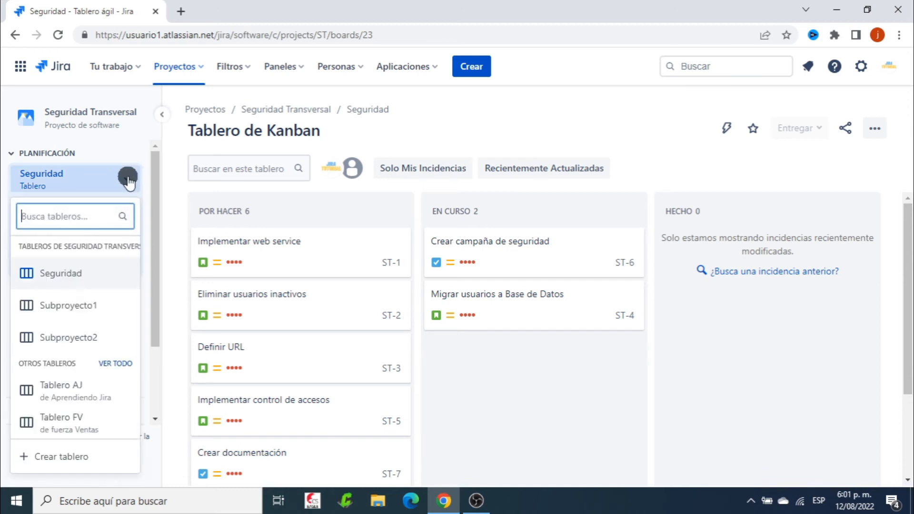
left_click(78, 305)
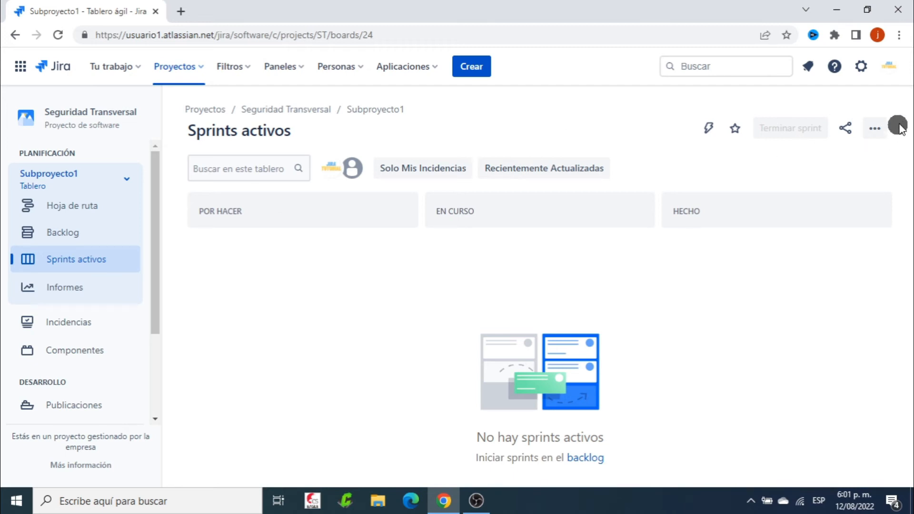
Open the Subproyecto1 board's general configuration and go to the editor of its filter query
left_click(879, 129)
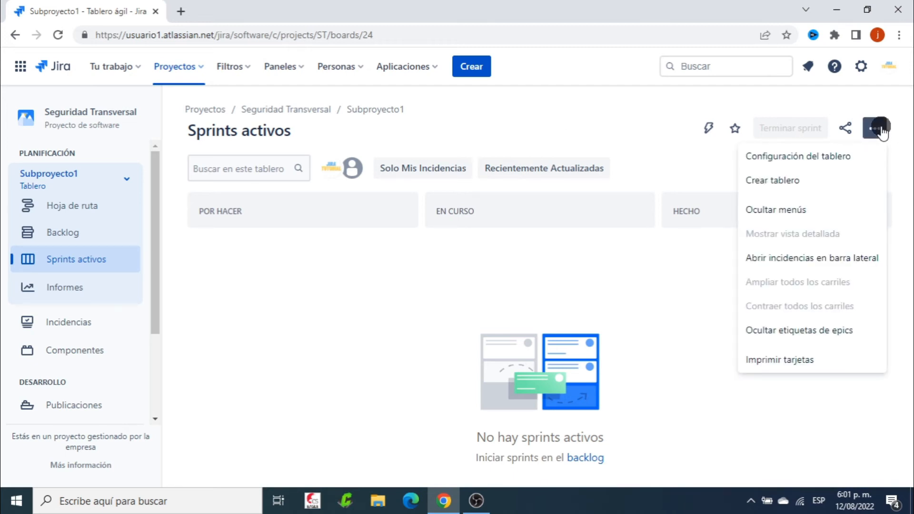
left_click(842, 155)
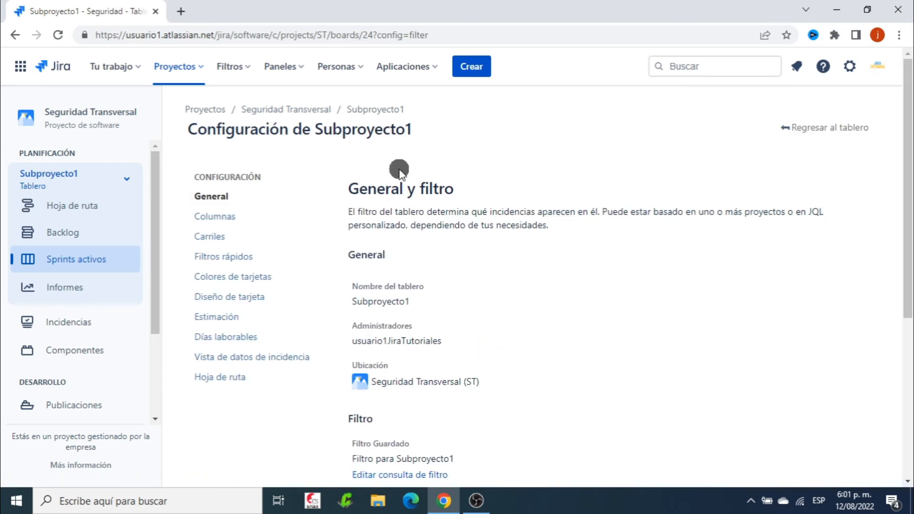
left_click(210, 196)
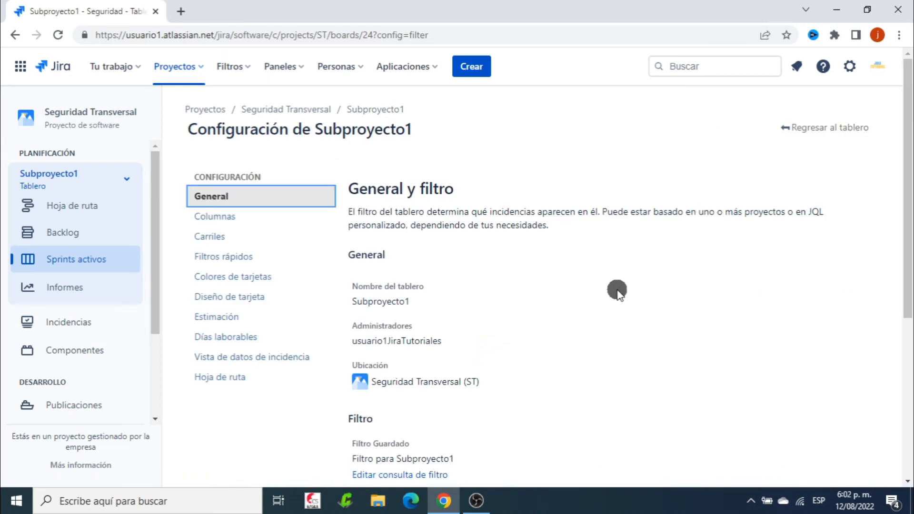
scroll(617, 291, "down", 3)
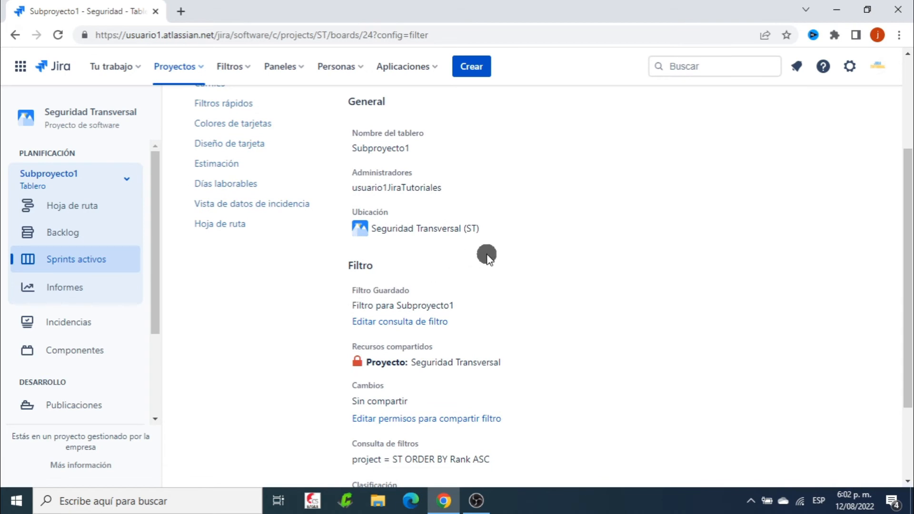
left_click(410, 323)
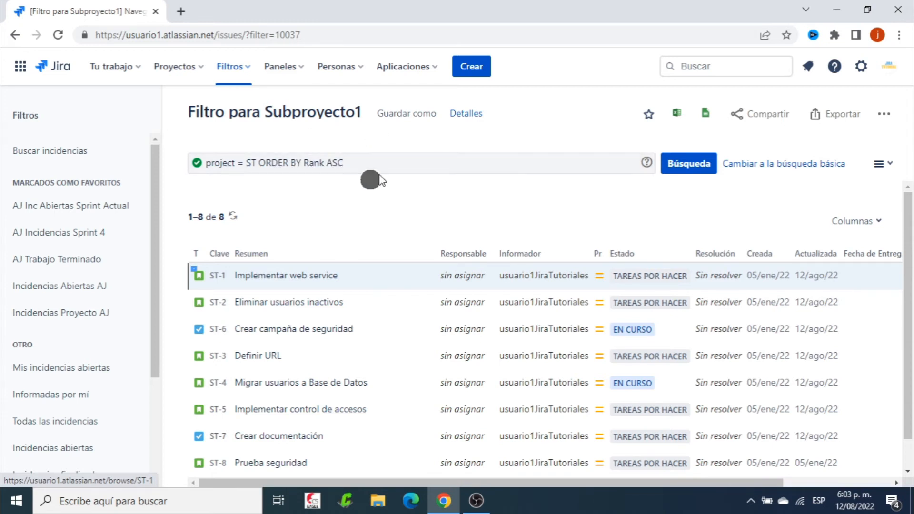
Remove the ORDER BY Rank ASC clause from the Subproyecto1 filter query, leaving project = ST
left_click(355, 165)
key("BackSpace")
key("BackSpace")
key("BackSpace")
key("BackSpace")
key("BackSpace")
key("BackSpace")
key("BackSpace")
key("BackSpace")
key("BackSpace")
key("BackSpace")
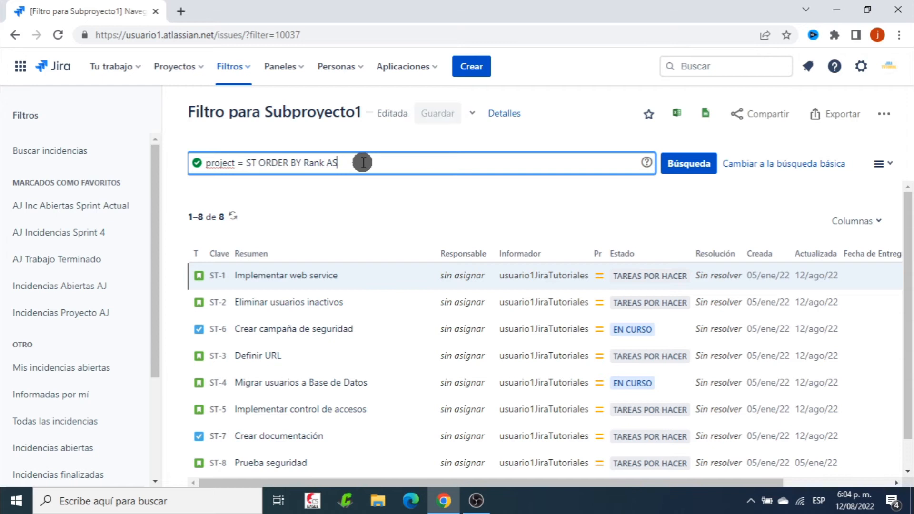
key("BackSpace")
key("BackSpace")
key("BackSpace")
key("BackSpace")
key("BackSpace")
key("BackSpace")
key("BackSpace")
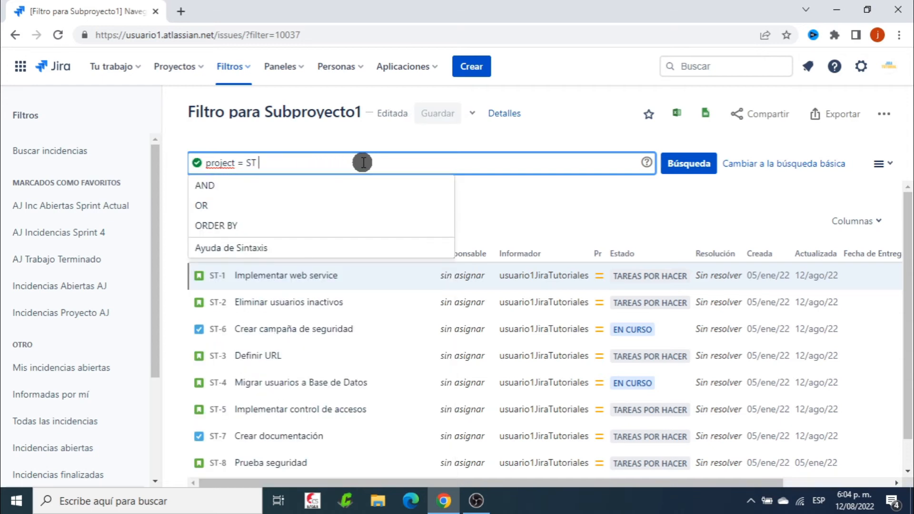
left_click(305, 135)
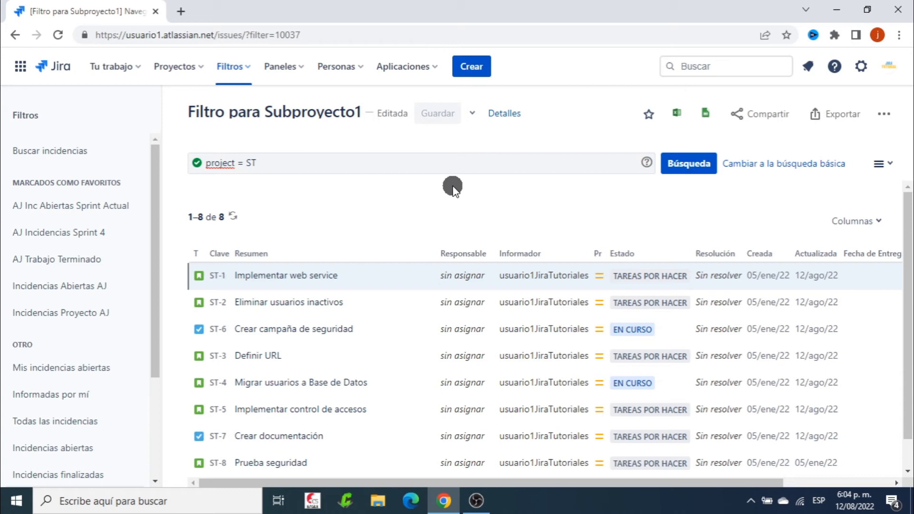
Extend the Subproyecto1 filter query with the condition AND component = Sub-Proy1
left_click(291, 164)
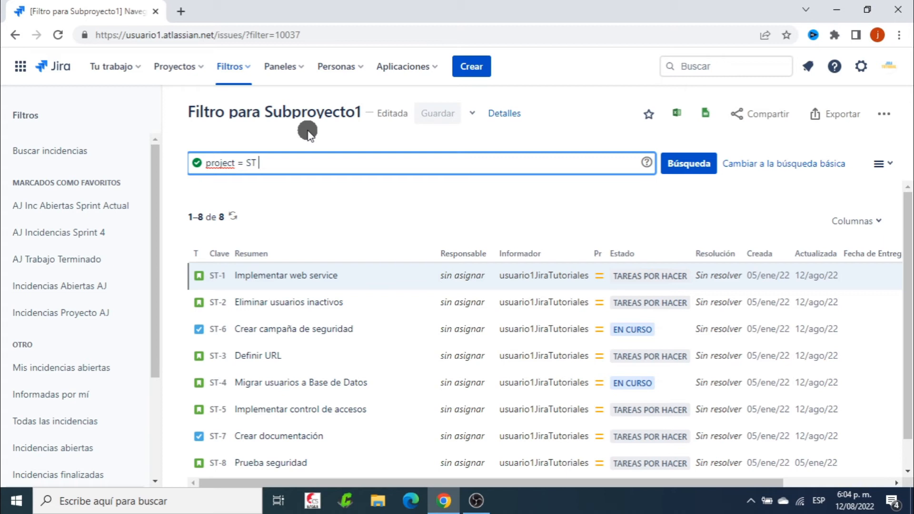
type("an")
left_click(241, 187)
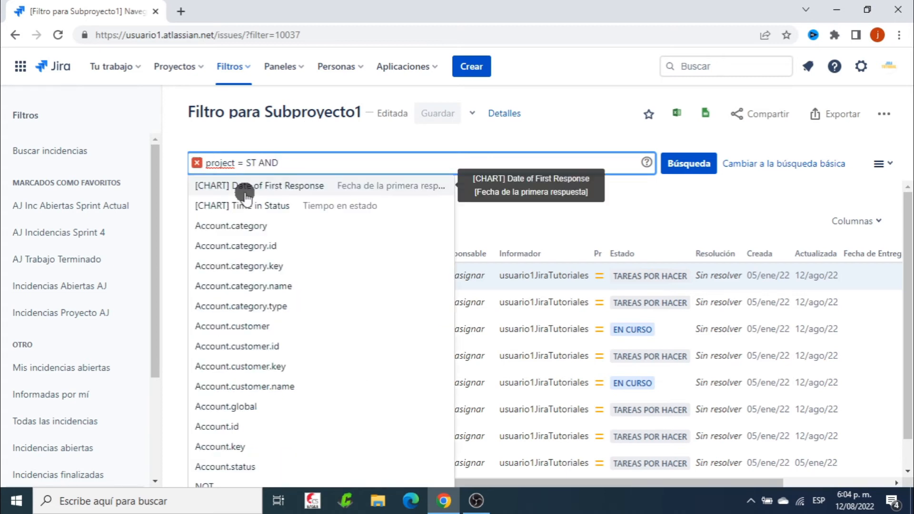
type("com")
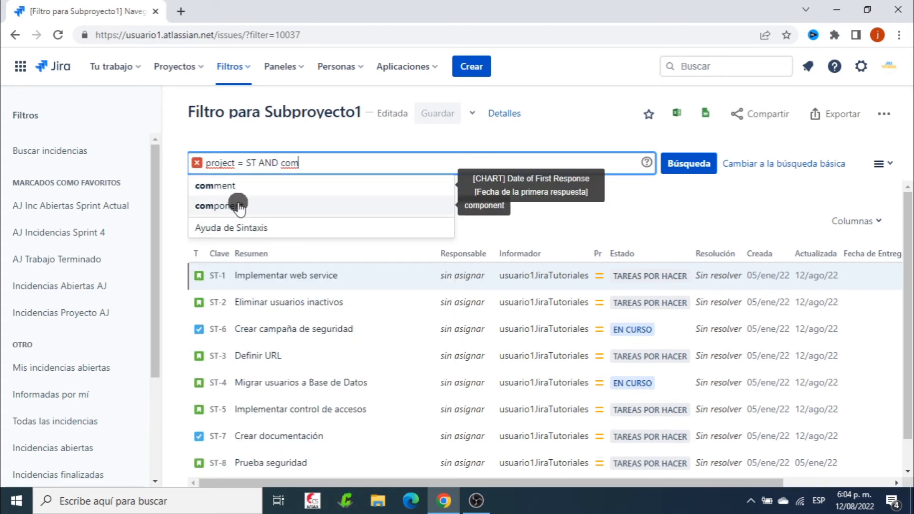
left_click(241, 193)
type("= ")
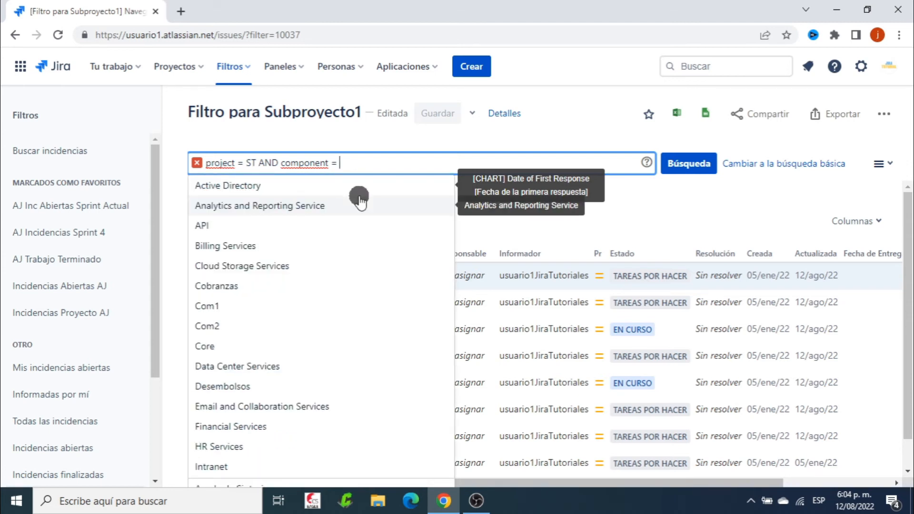
type("sub")
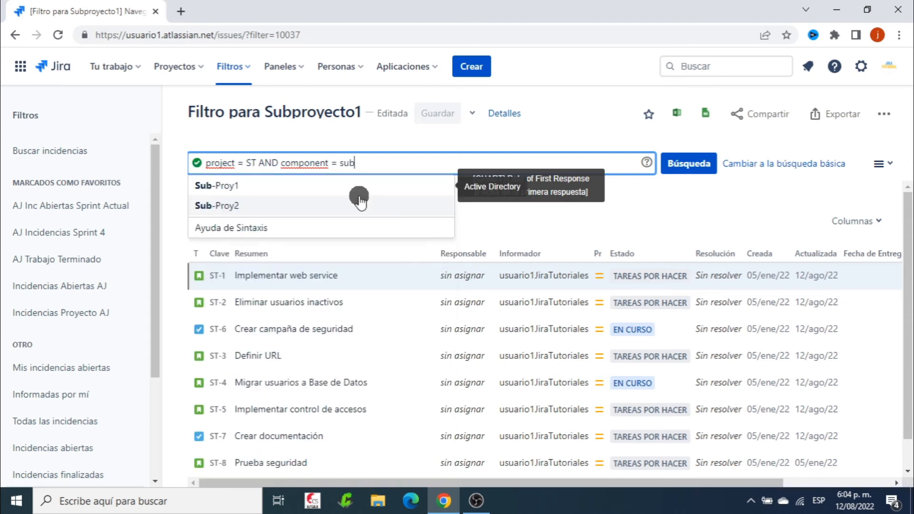
left_click(235, 186)
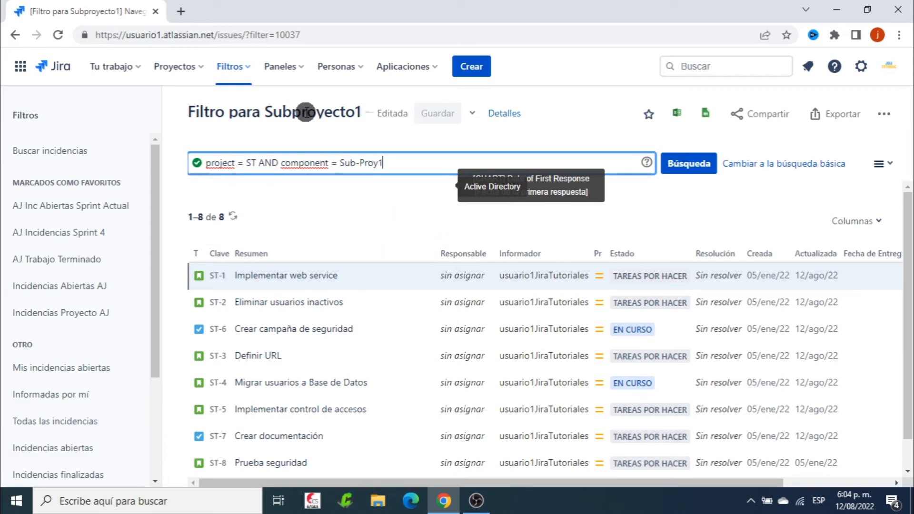
Run the search with the updated Subproyecto1 filter query and save the filter
left_click(588, 117)
left_click(702, 172)
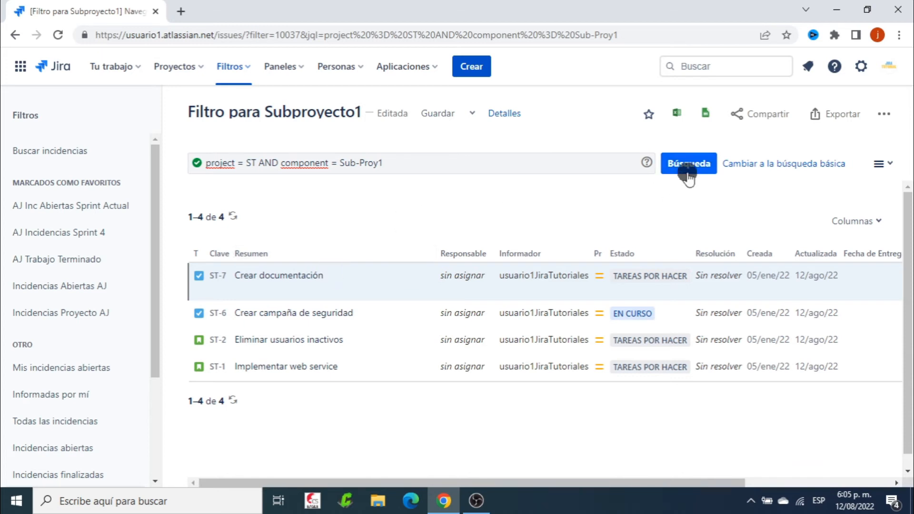
left_click(436, 115)
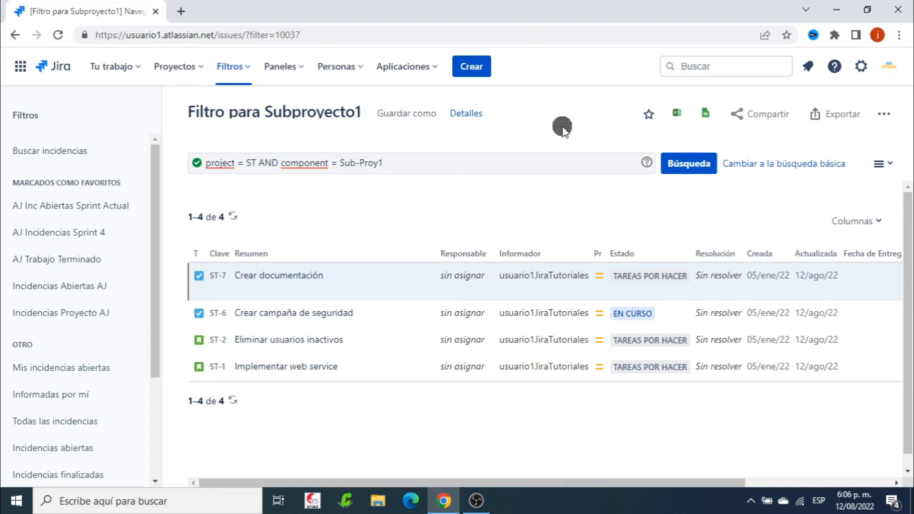
Return to the Seguridad Transversal project and view the Subproyecto1 board's backlog
left_click(192, 66)
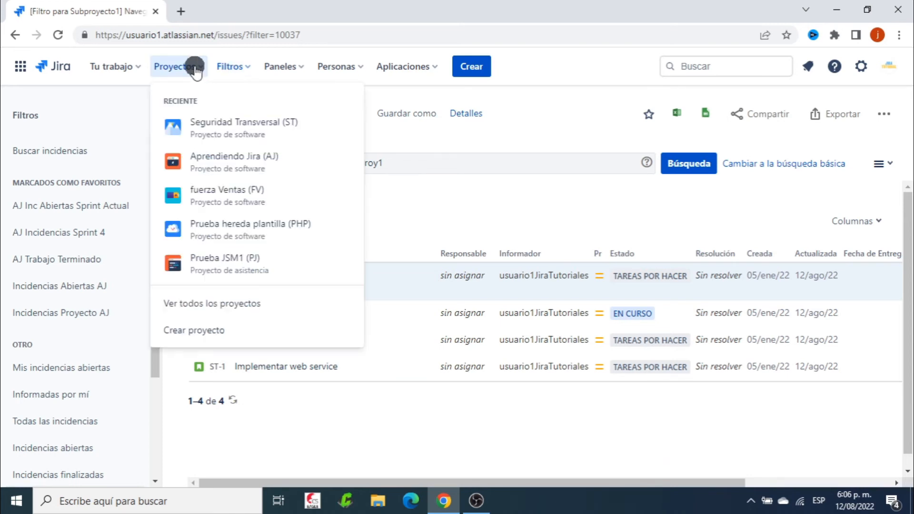
left_click(233, 131)
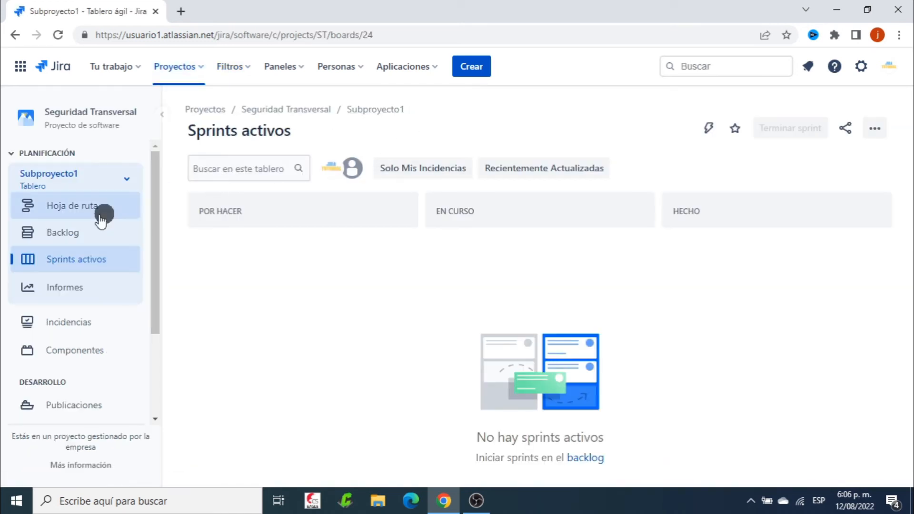
left_click(95, 232)
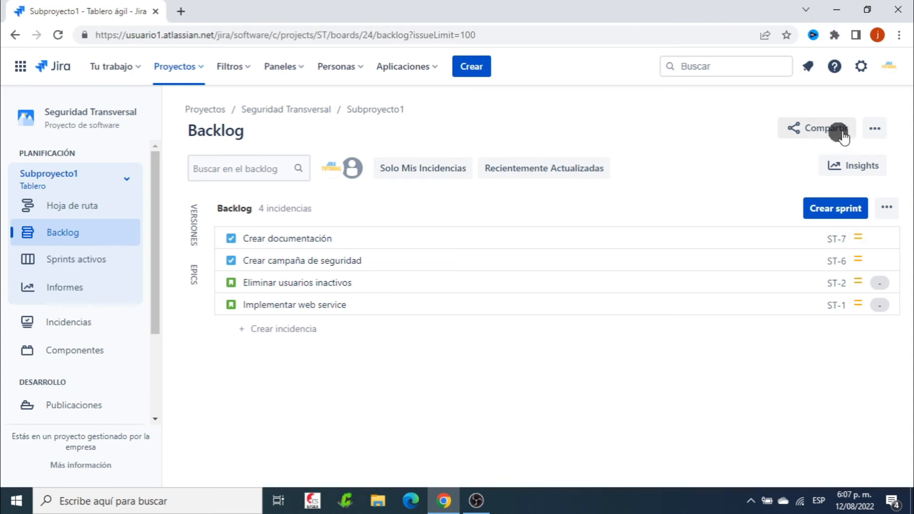
In the Subproyecto1 board's card layout configuration, add the Componentes field to the backlog cards
left_click(877, 128)
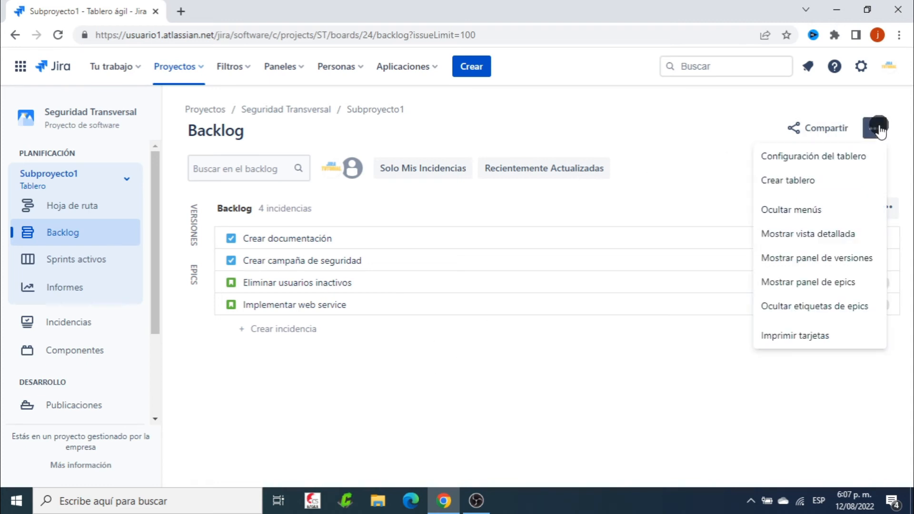
left_click(821, 155)
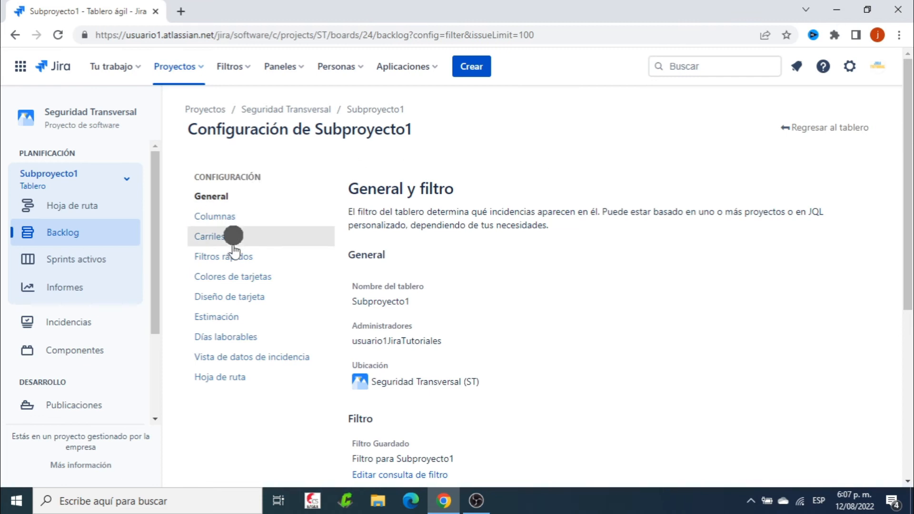
left_click(234, 297)
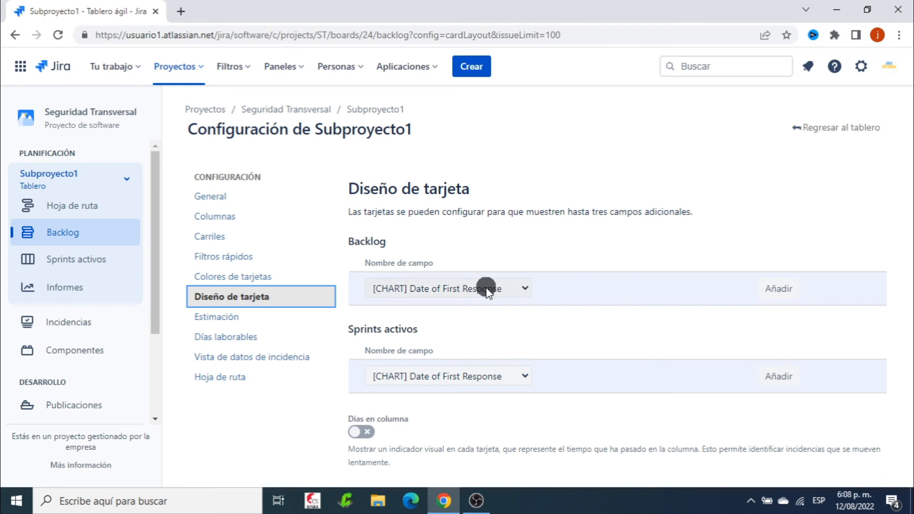
left_click(522, 288)
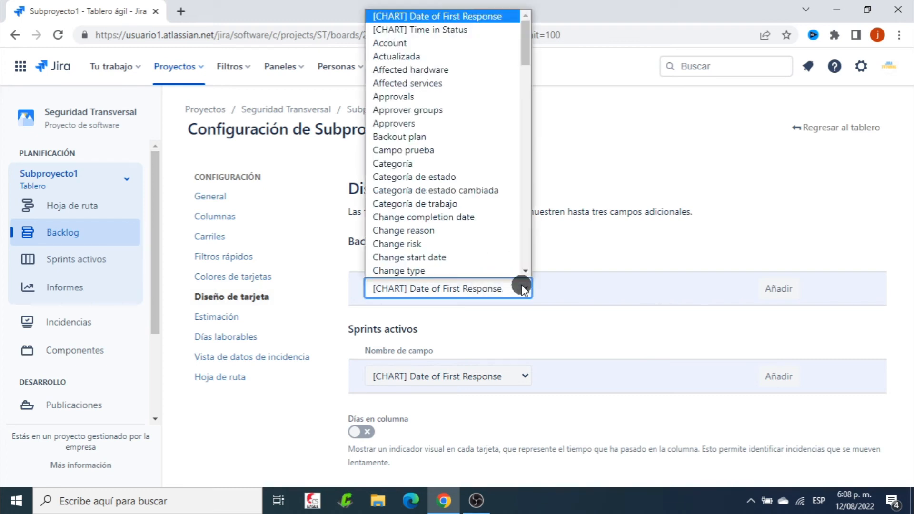
type("co")
left_click(426, 273)
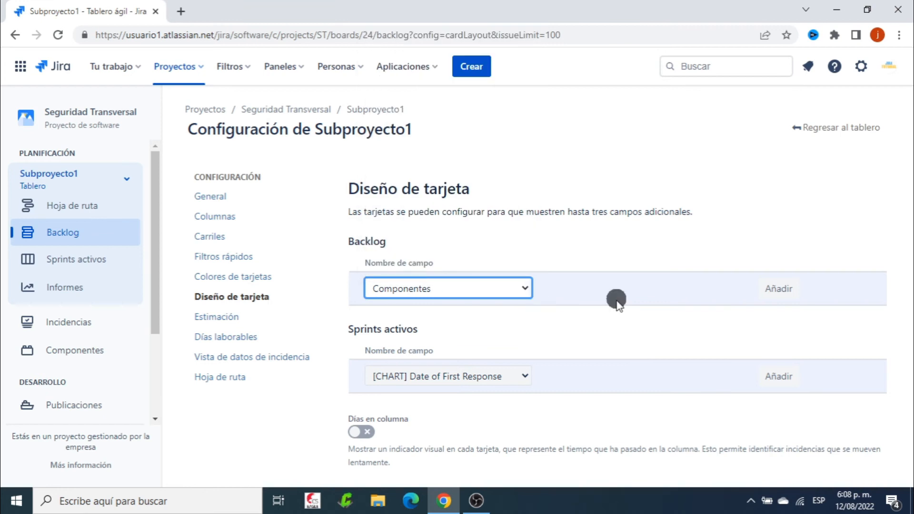
left_click(776, 288)
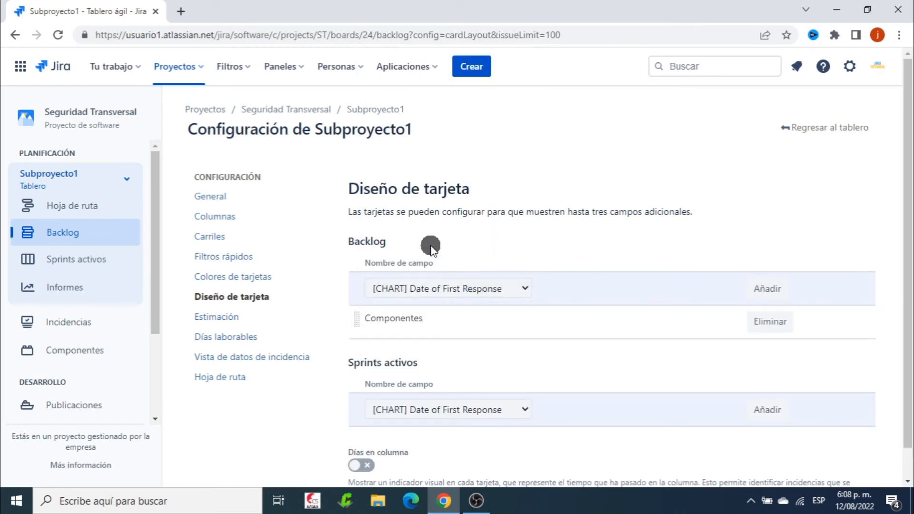
Add the Componentes field to the active sprint cards as well and return to the Subproyecto1 backlog
scroll(589, 339, "down", 1)
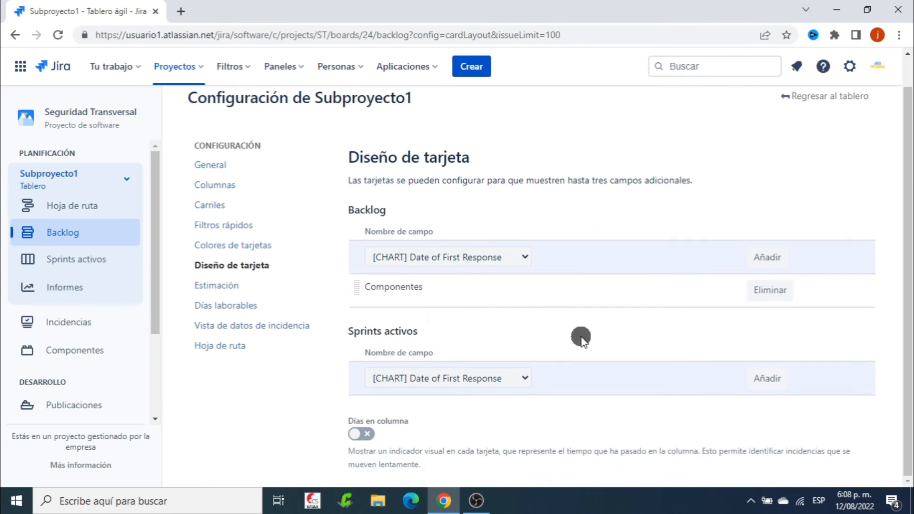
left_click(520, 378)
type("co")
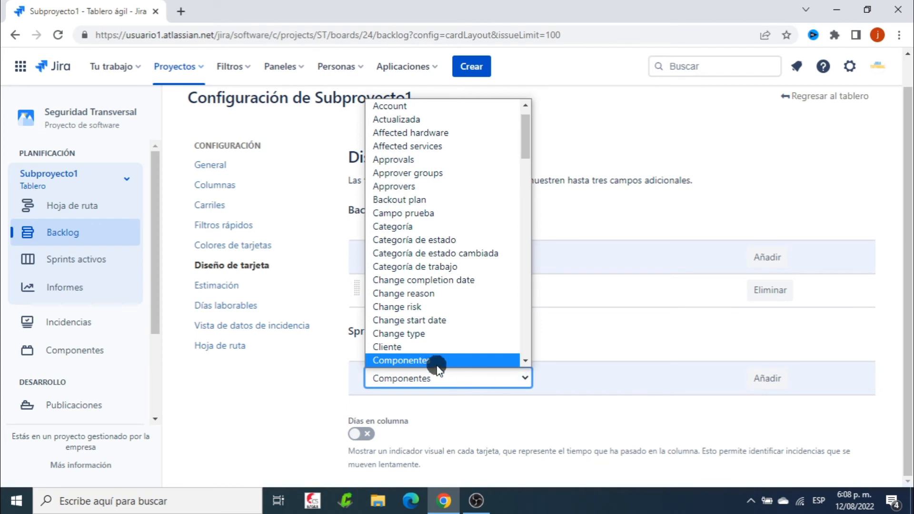
left_click(436, 364)
left_click(763, 378)
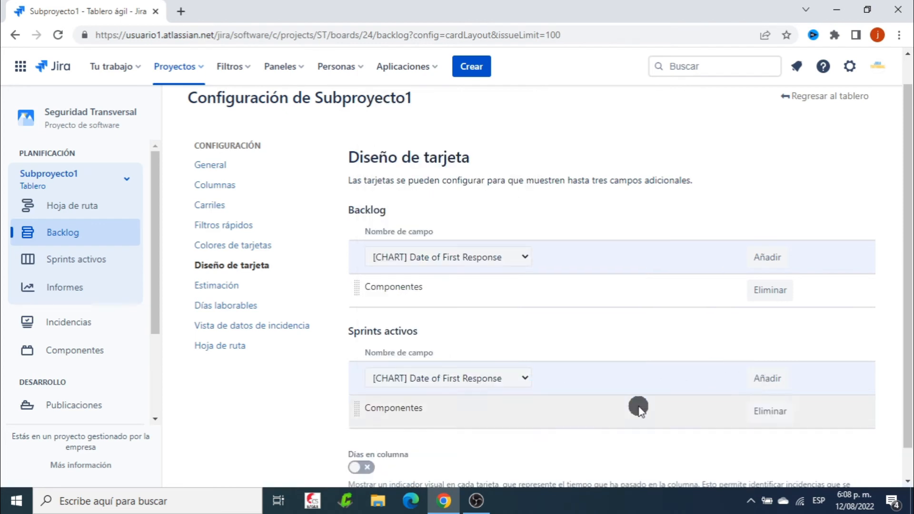
scroll(638, 408, "down", 1)
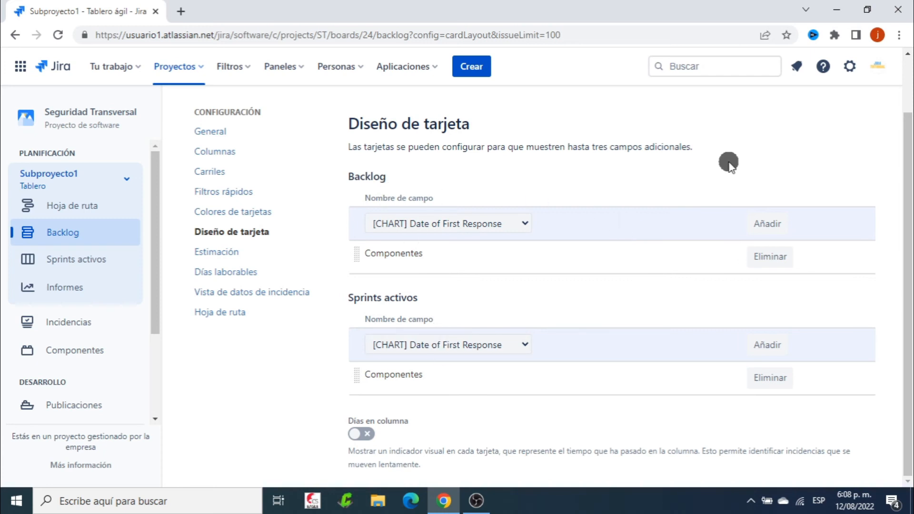
scroll(728, 163, "up", 2)
left_click(836, 129)
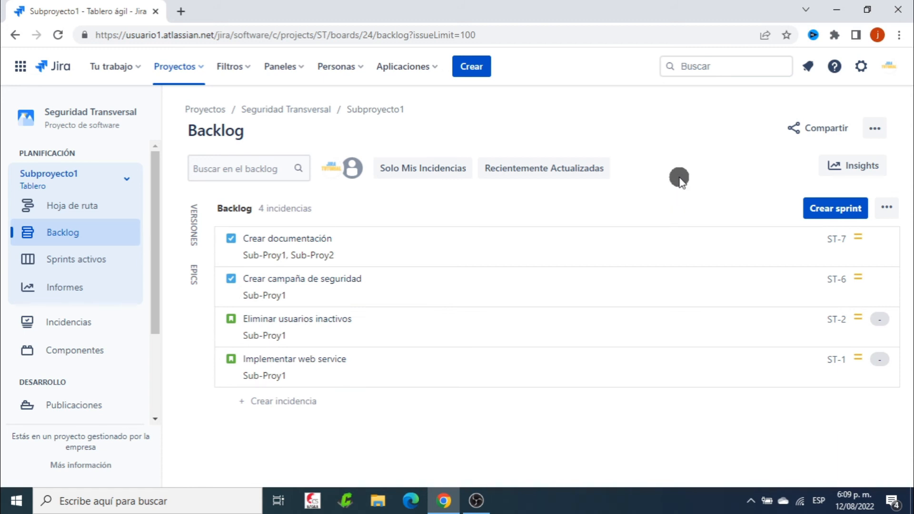
Create a sprint in the Subproyecto1 backlog and move issues ST-7, ST-6 and ST-2 into it
left_click(809, 209)
scroll(555, 310, "down", 4)
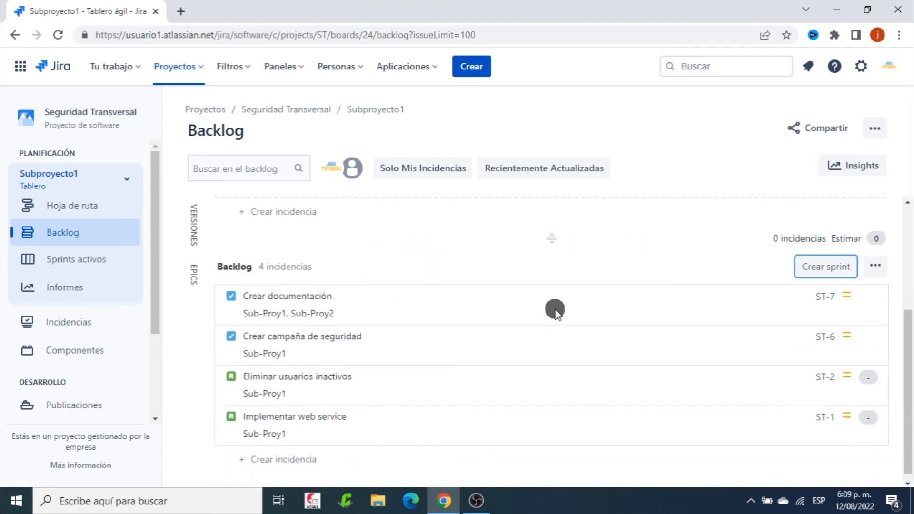
scroll(555, 310, "up", 4)
scroll(555, 310, "down", 4)
left_click_drag(383, 299, 442, 196)
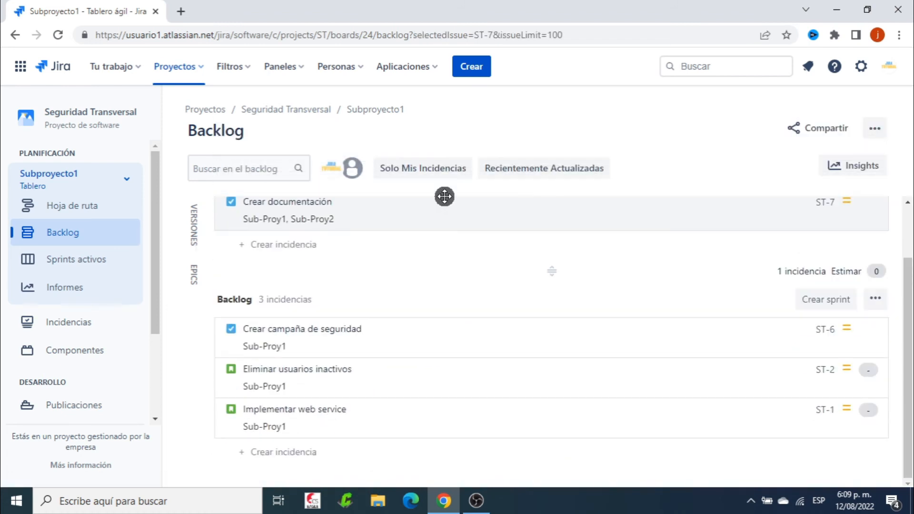
left_click_drag(387, 339, 416, 223)
left_click_drag(408, 362, 402, 262)
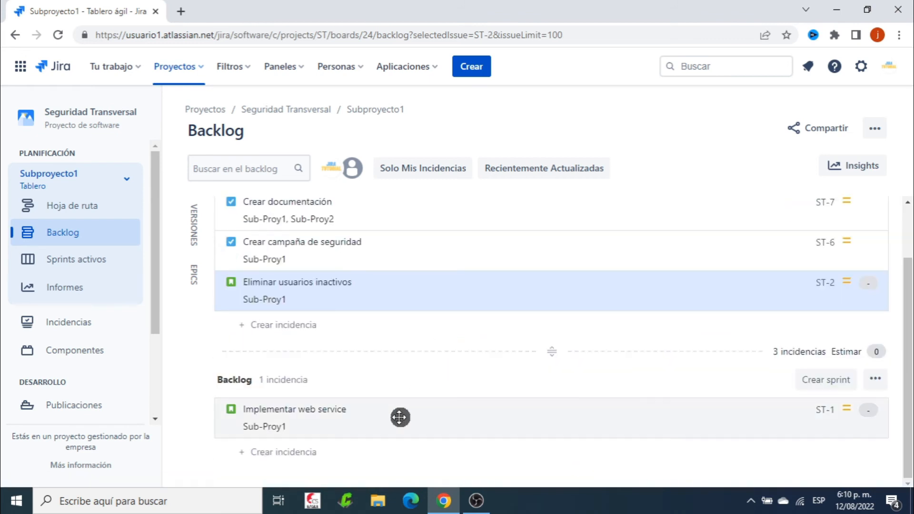
scroll(524, 370, "up", 2)
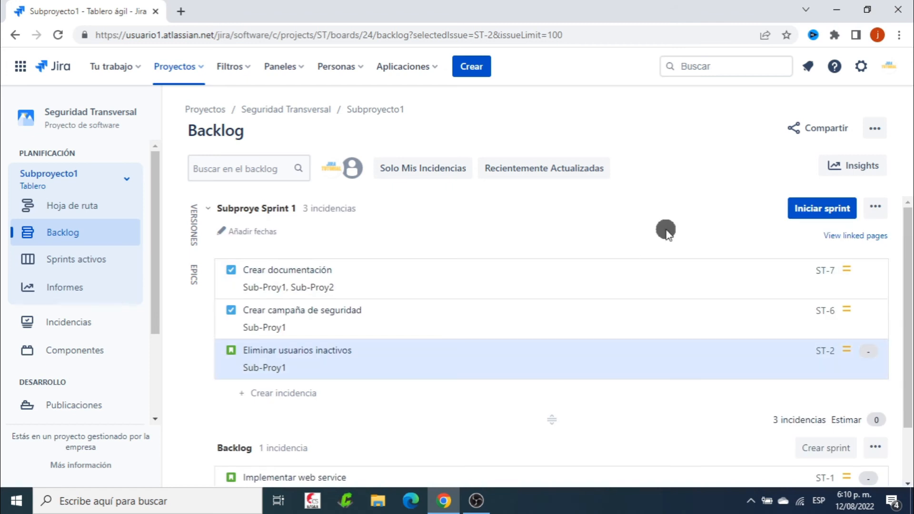
Name the new sprint Sub-proy1 Sprint 1 and start it with a duration of 2 semanas
left_click(818, 210)
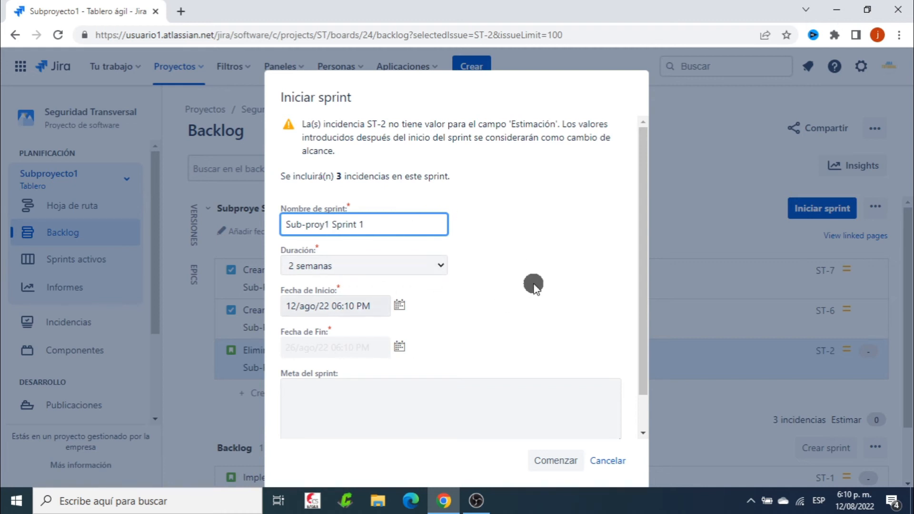
key("Tab")
scroll(534, 290, "down", 1)
left_click(553, 461)
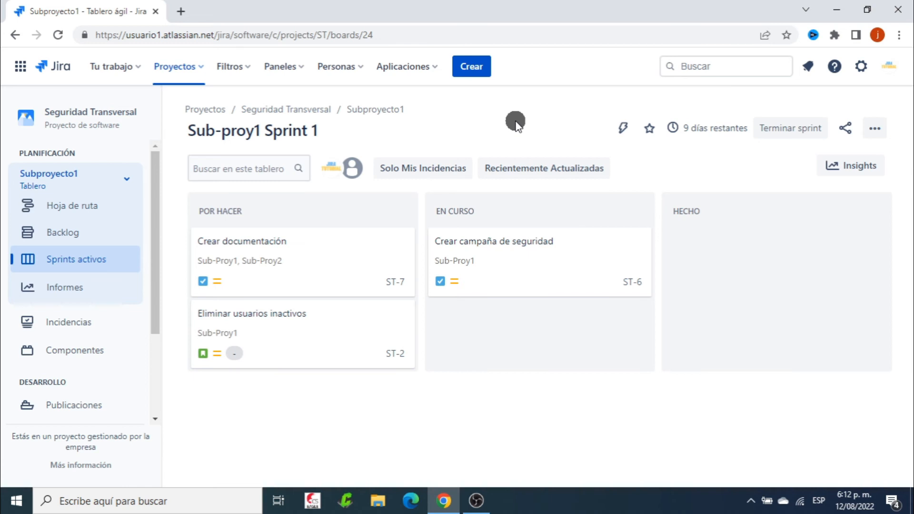
Switch to the Subproyecto2 board and go from its general configuration to the editor of its filter query
left_click(127, 179)
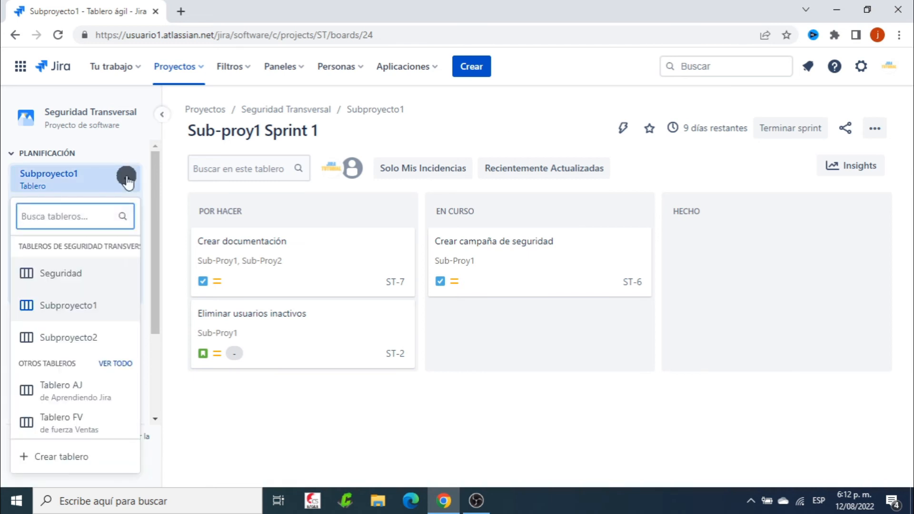
left_click(76, 337)
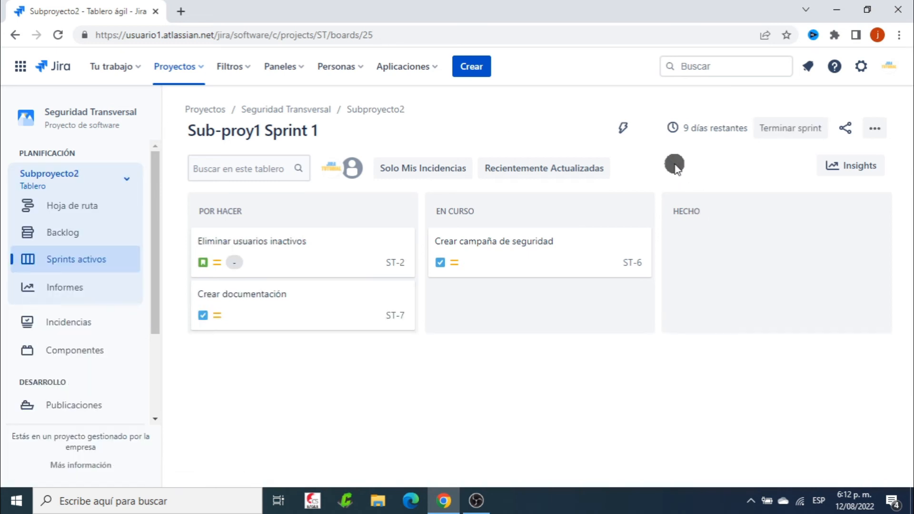
left_click(875, 128)
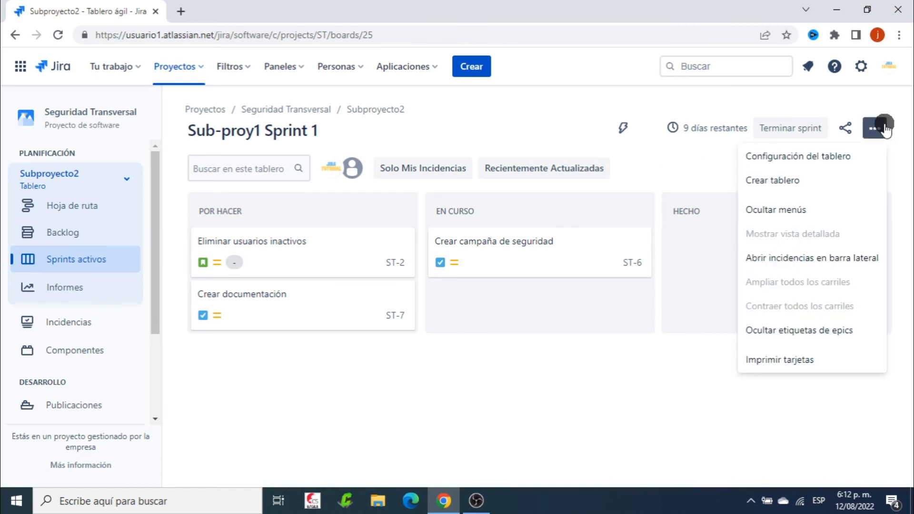
left_click(816, 157)
left_click(210, 196)
scroll(583, 318, "down", 5)
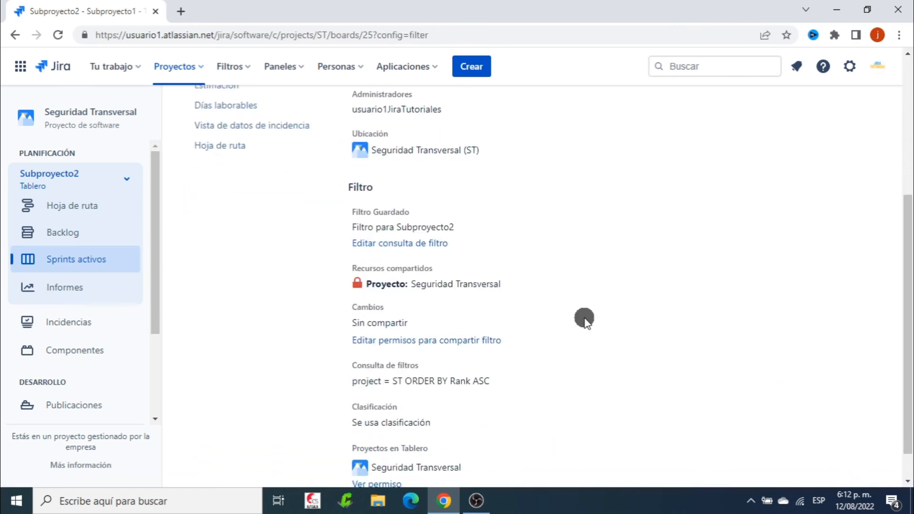
left_click(417, 243)
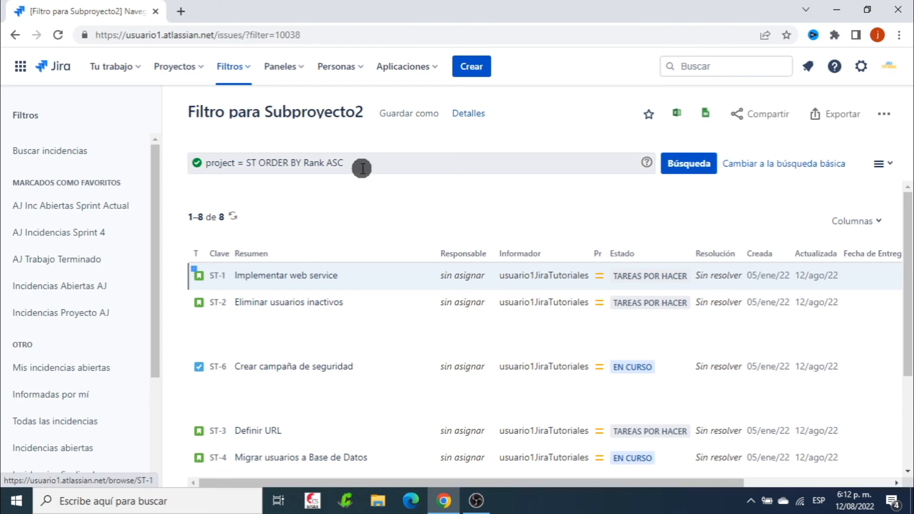
Change the Subproyecto2 filter query to project = ST AND component = Sub-Proy2, run the search and save the filter
key("BackSpace")
key("BackSpace")
key("BackSpace")
key("BackSpace")
key("BackSpace")
key("BackSpace")
key("BackSpace")
key("BackSpace")
key("BackSpace")
key("BackSpace")
key("BackSpace")
key("BackSpace")
key("BackSpace")
key("BackSpace")
key("BackSpace")
key("BackSpace")
key("BackSpace")
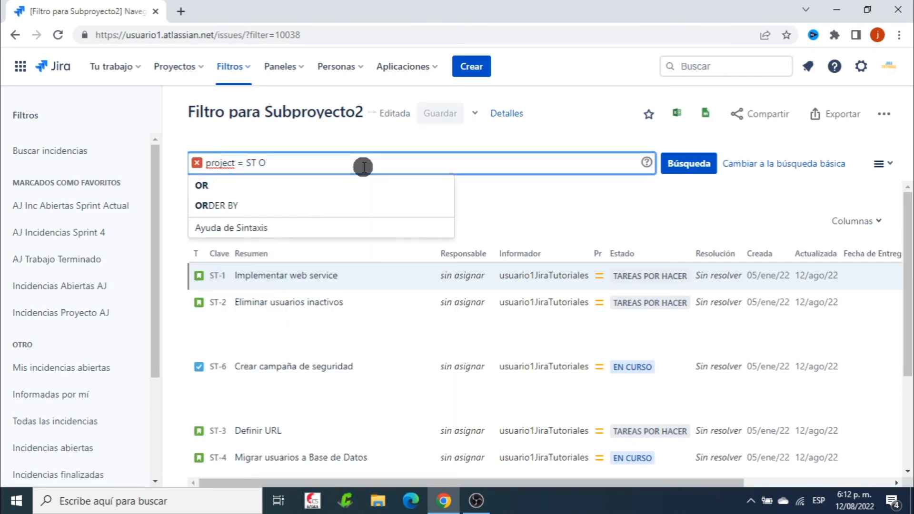
left_click(312, 185)
type("co")
left_click(276, 204)
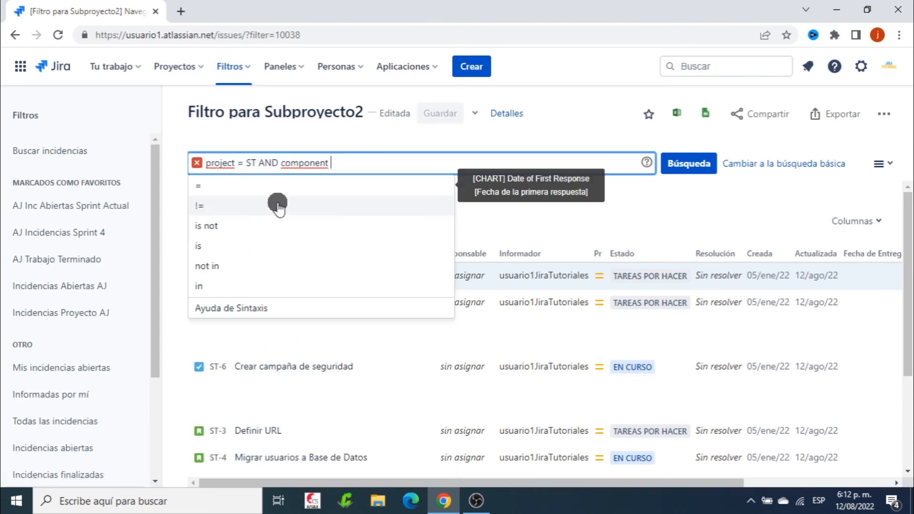
left_click(309, 188)
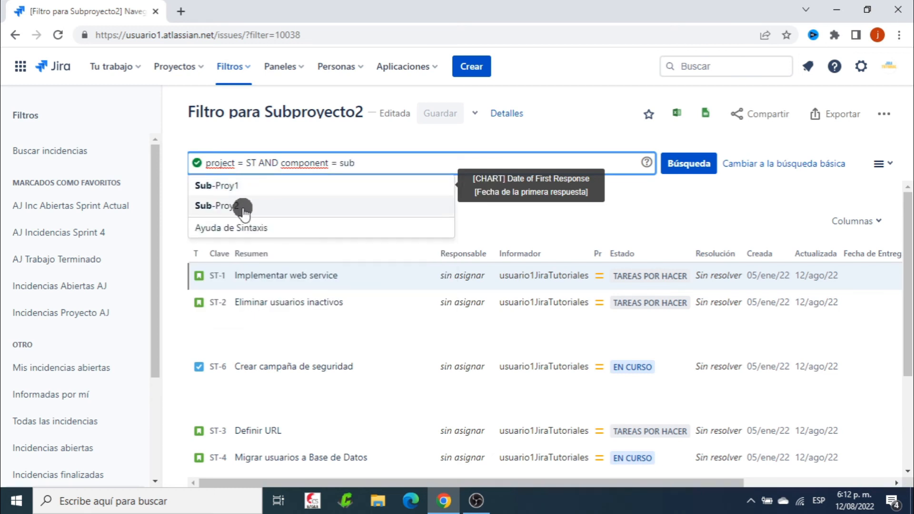
left_click(240, 206)
left_click(689, 164)
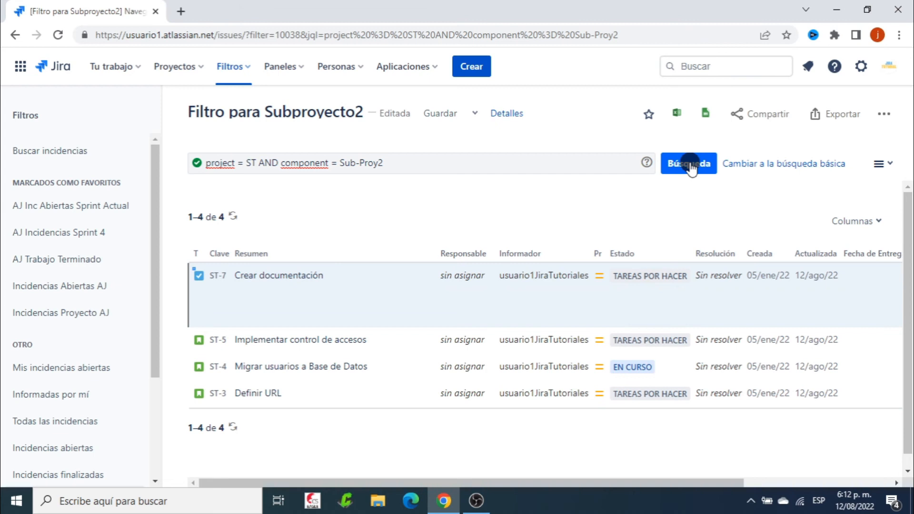
left_click(442, 114)
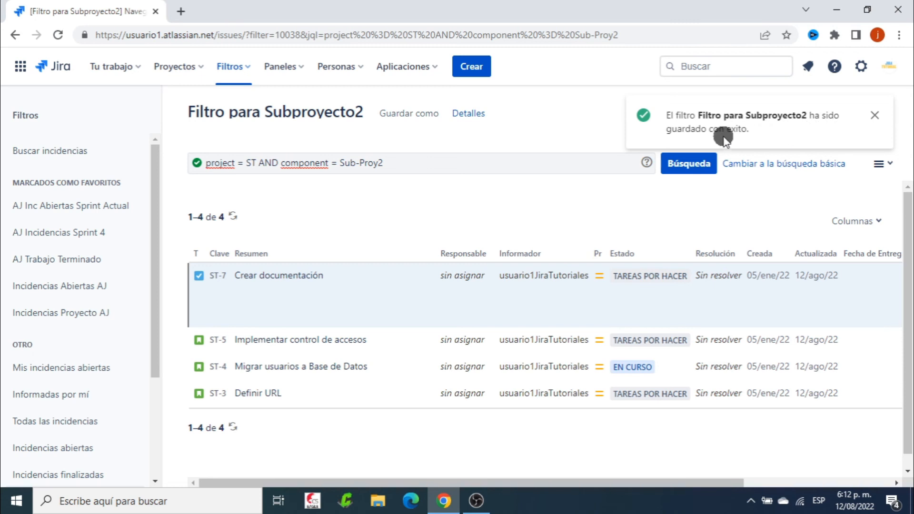
Return to the Seguridad Transversal project and compare the active sprint's issues on the Subproyecto2 and Subproyecto1 boards
left_click(179, 65)
left_click(256, 130)
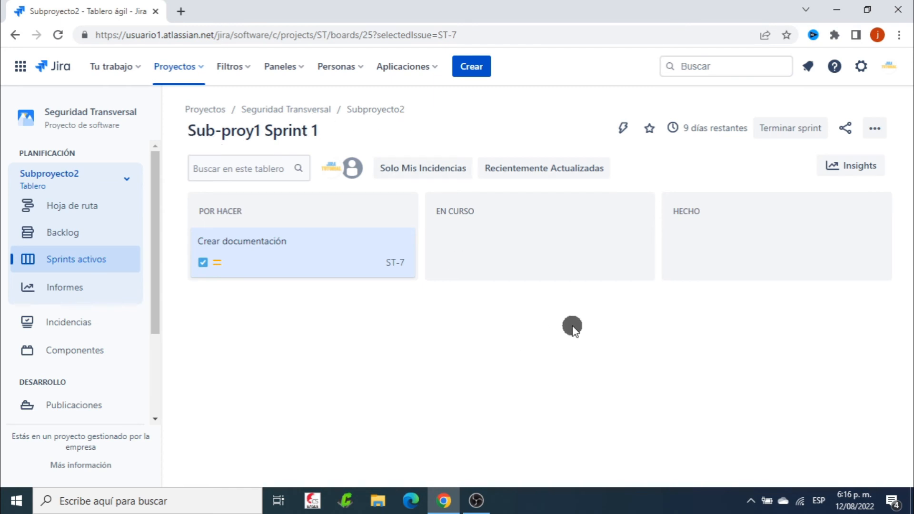
left_click(337, 251)
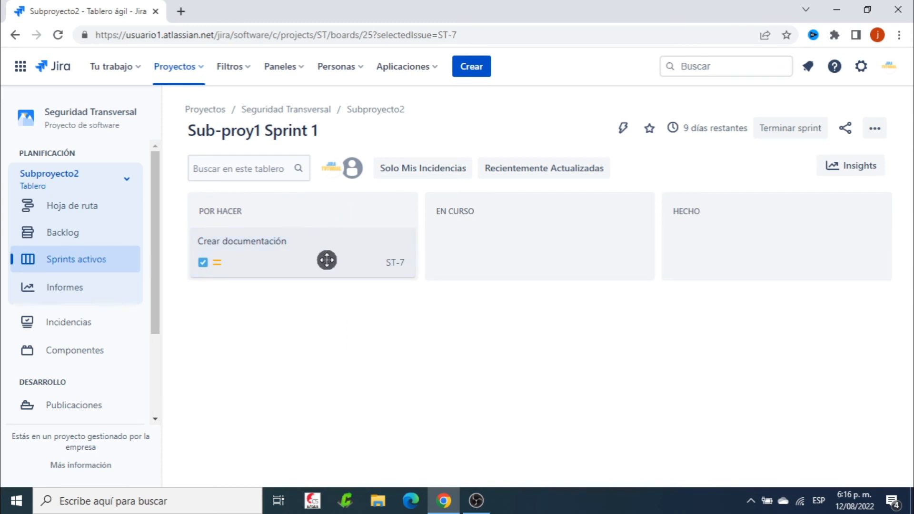
left_click(126, 179)
left_click(76, 305)
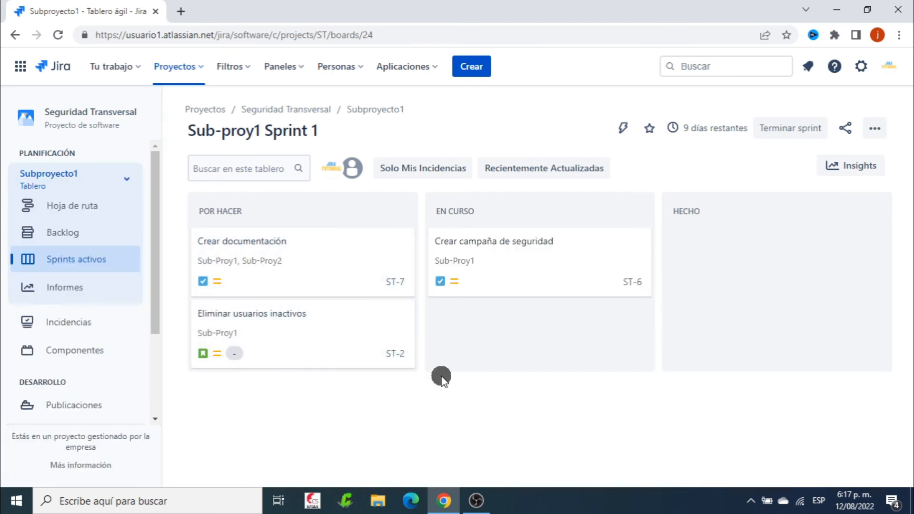
Remove the Crear documentación issue (ST-7) from Sub-proy1 Sprint 1 by clearing its sprint, and close the issue
left_click(293, 265)
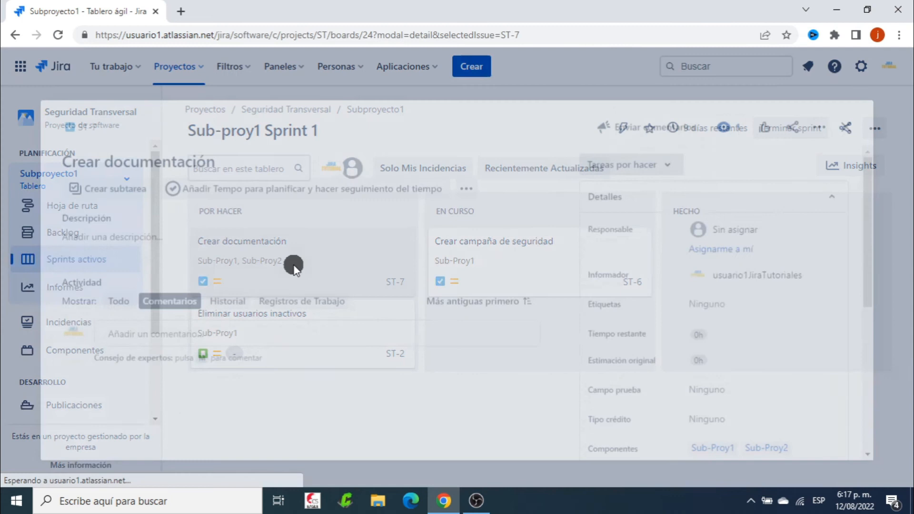
scroll(778, 307, "down", 3)
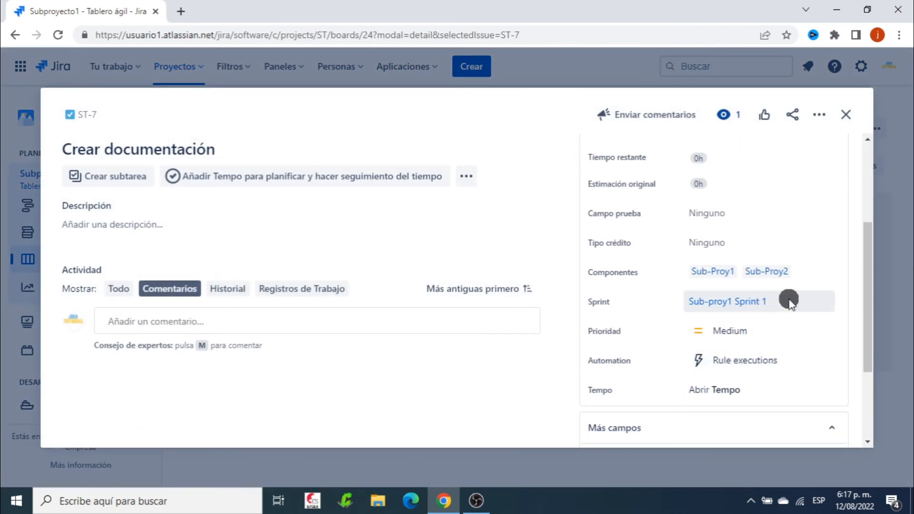
left_click(788, 301)
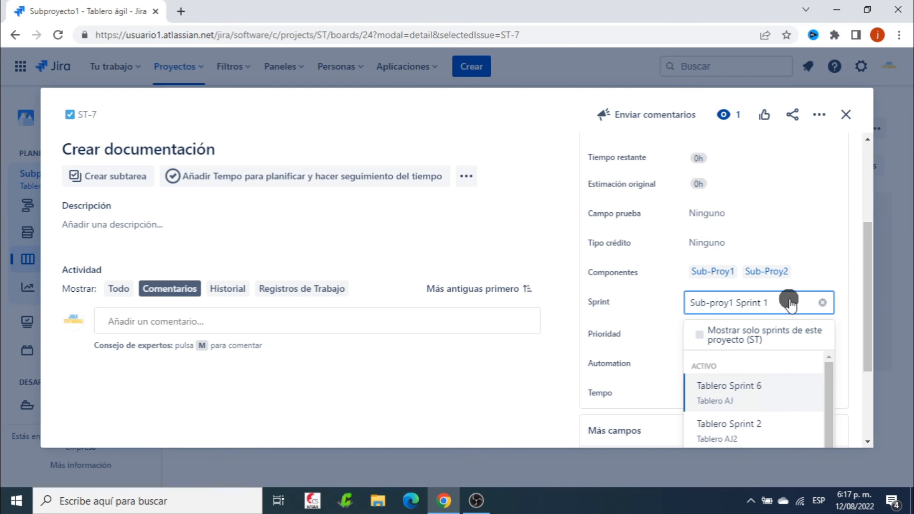
left_click(824, 301)
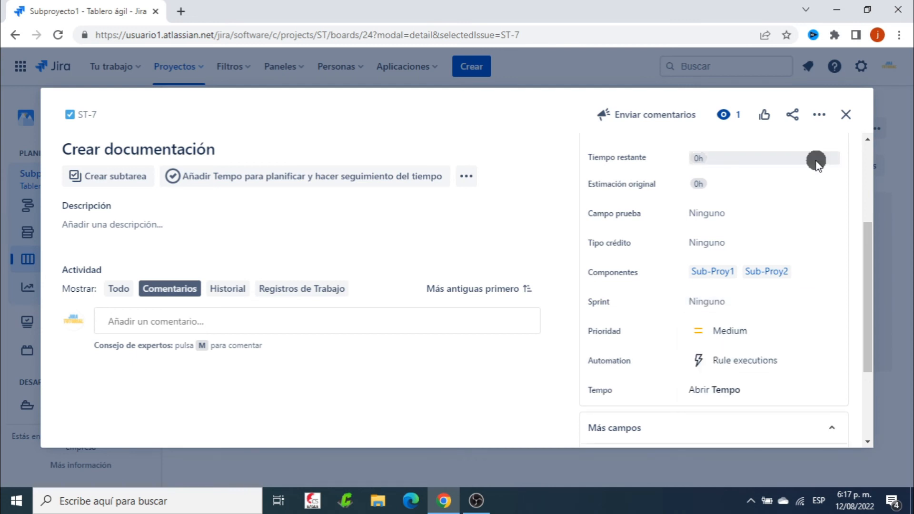
left_click(845, 116)
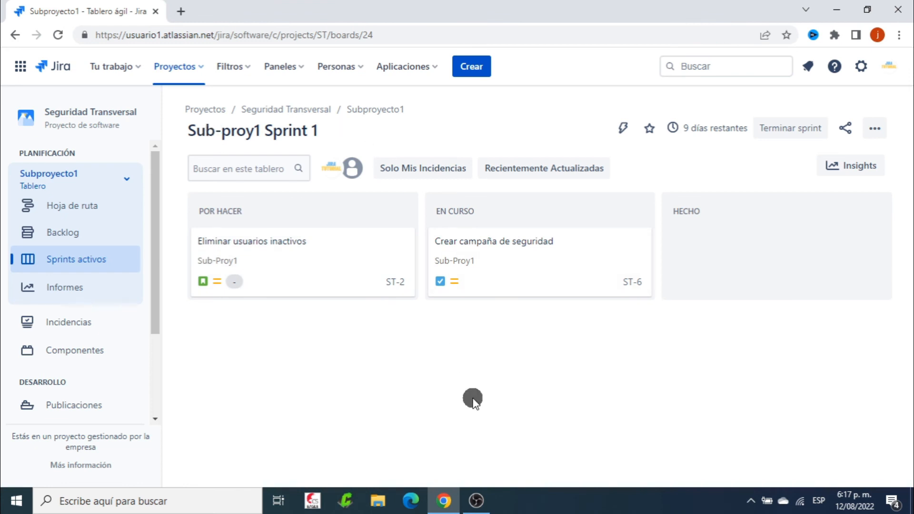
Switch to the Subproyecto2 board's backlog and go to the Diseño de tarjeta settings in the board configuration
left_click(124, 180)
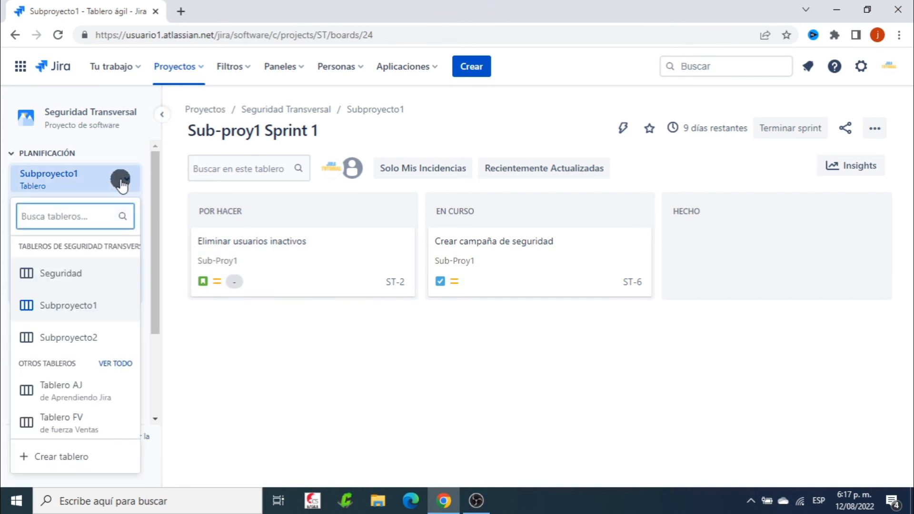
left_click(89, 334)
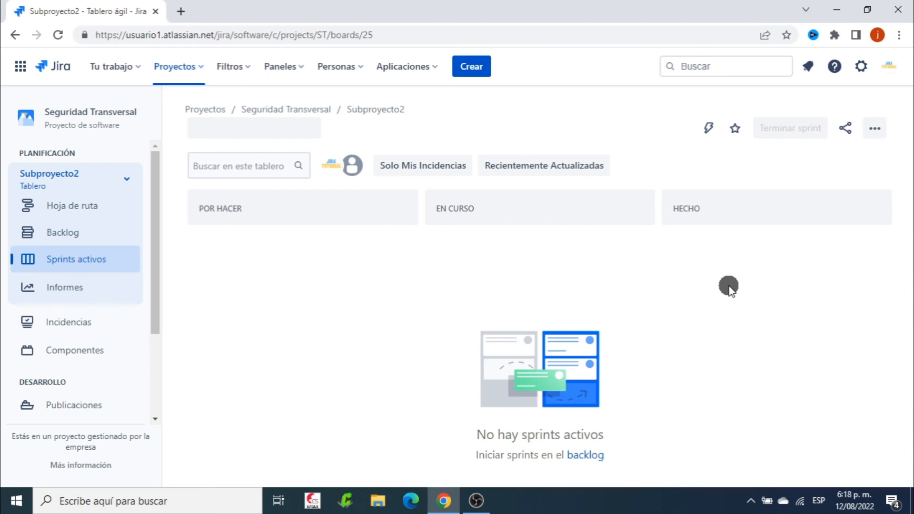
left_click(71, 232)
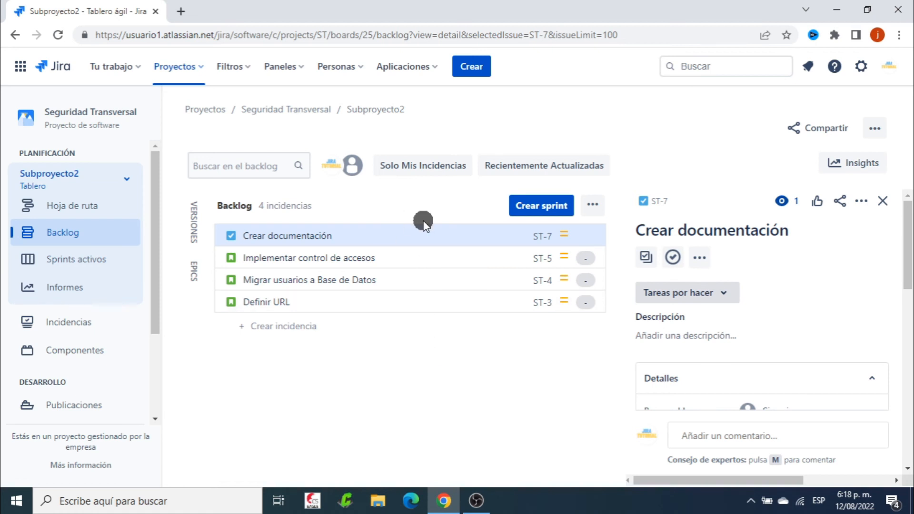
left_click(875, 130)
left_click(826, 153)
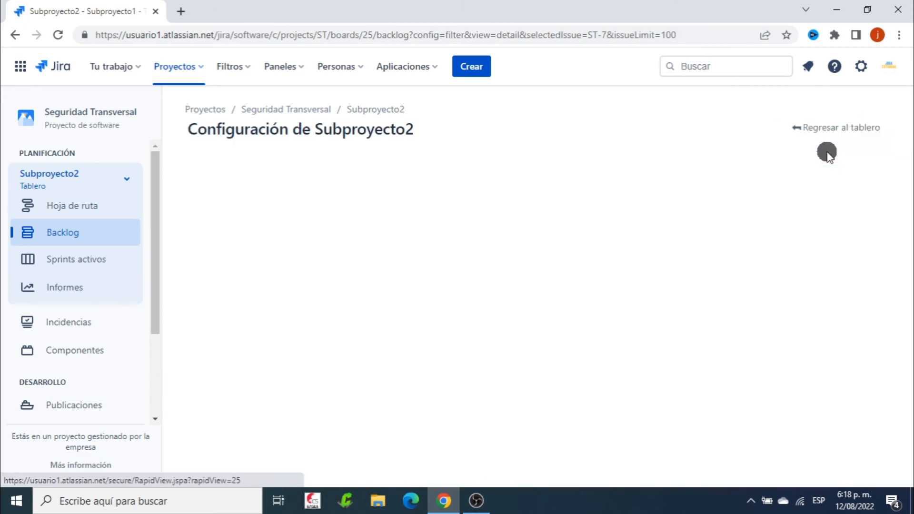
left_click(222, 195)
left_click(236, 297)
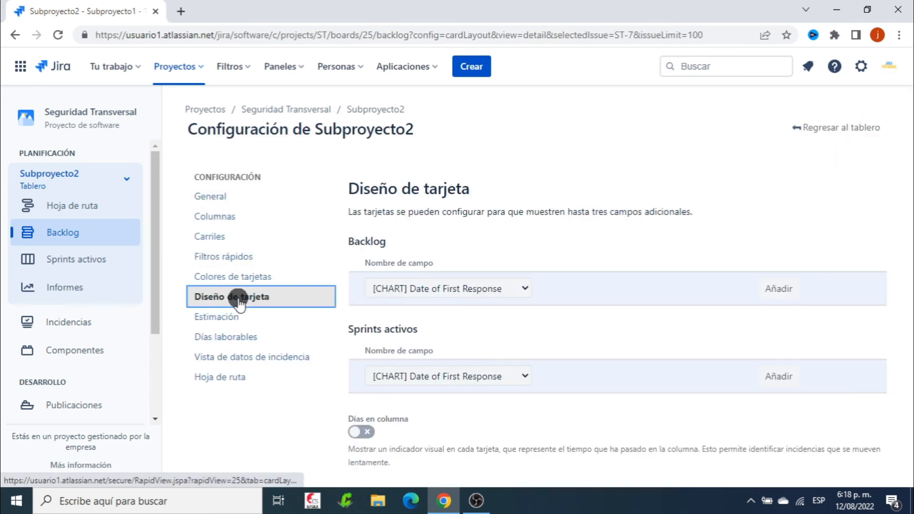
Add the Componentes field to the cards of both the backlog and the active sprints, and return to the board
left_click(524, 285)
scroll(523, 286, "down", 2)
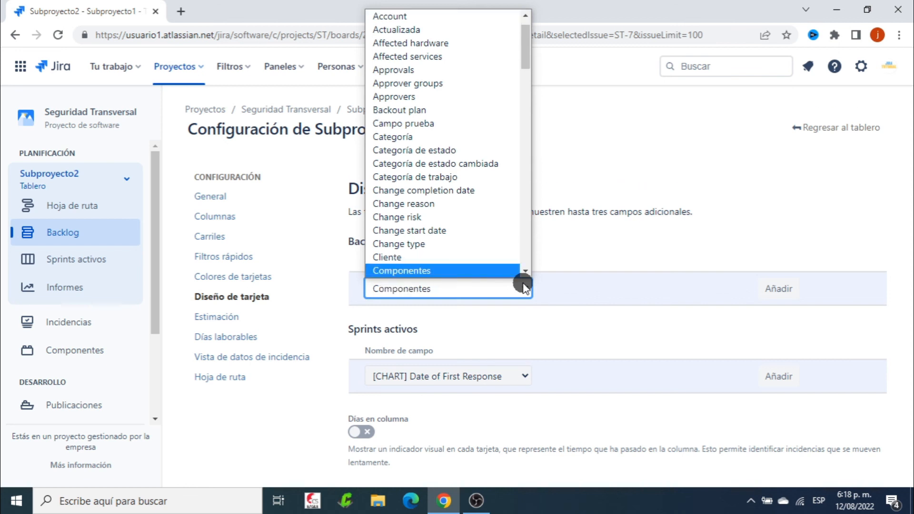
left_click(444, 272)
left_click(750, 291)
left_click(524, 408)
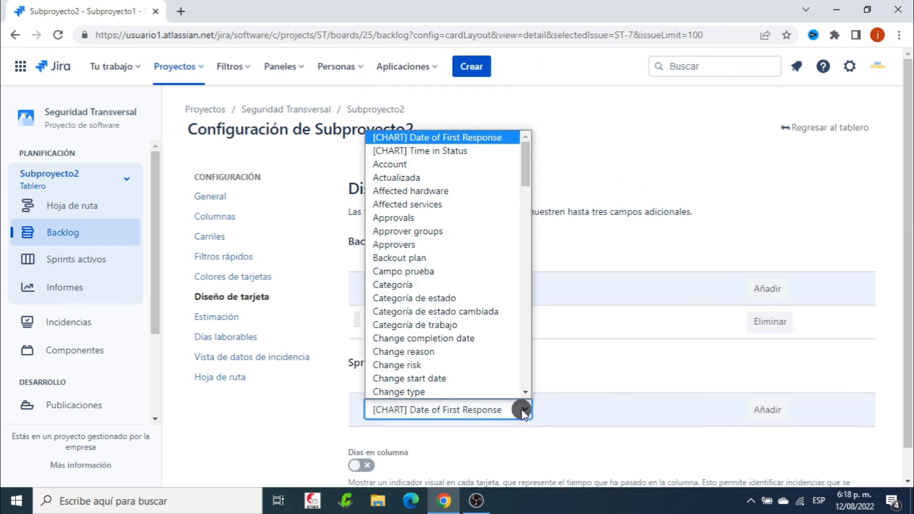
key("c")
key("o")
left_click(451, 391)
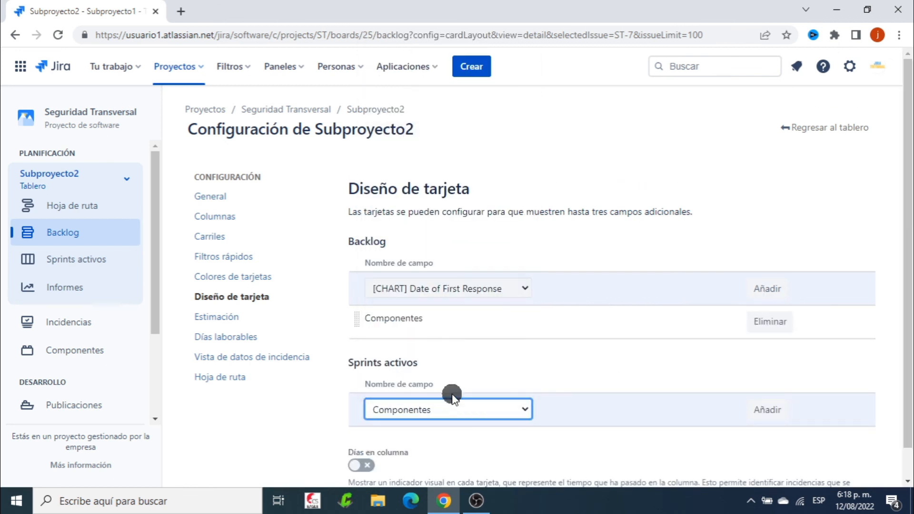
left_click(760, 410)
left_click(833, 127)
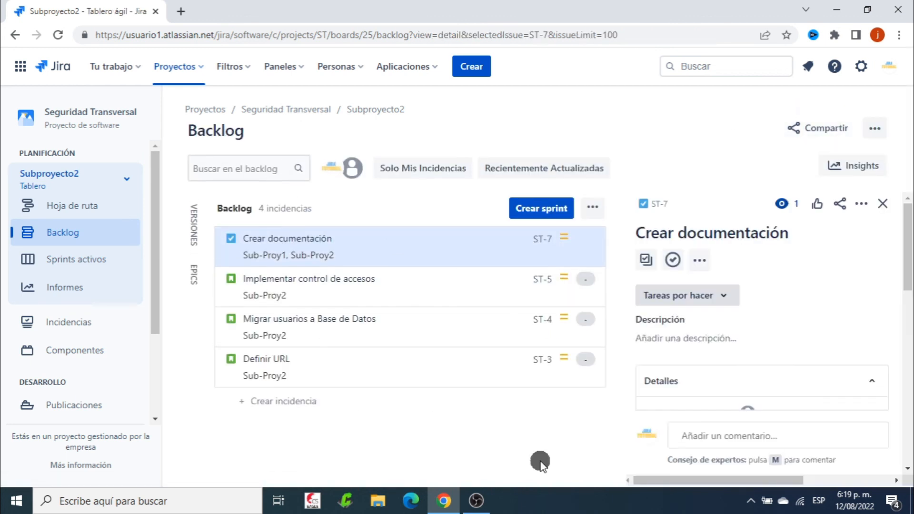
Create a sprint in the Subproyecto2 backlog and move Implementar control de accesos, Migrar usuarios a Base de Datos and Crear documentación into it
left_click(883, 209)
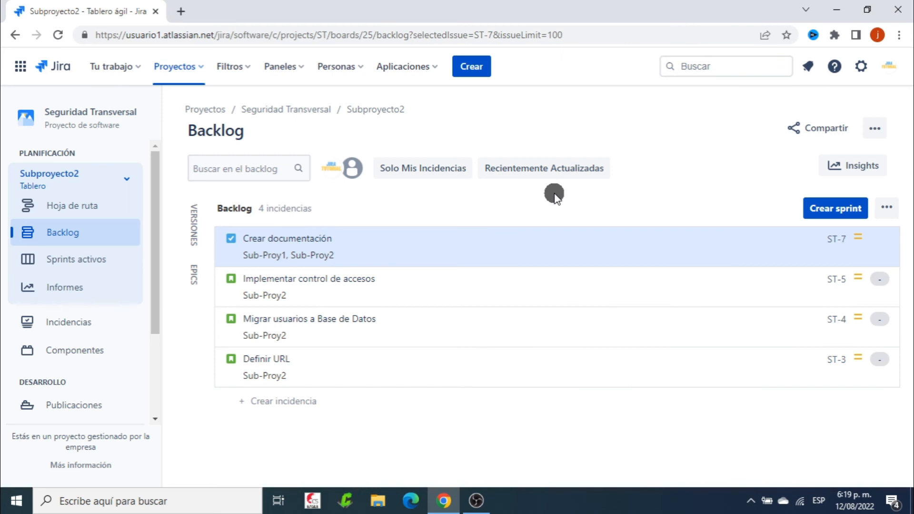
left_click(827, 210)
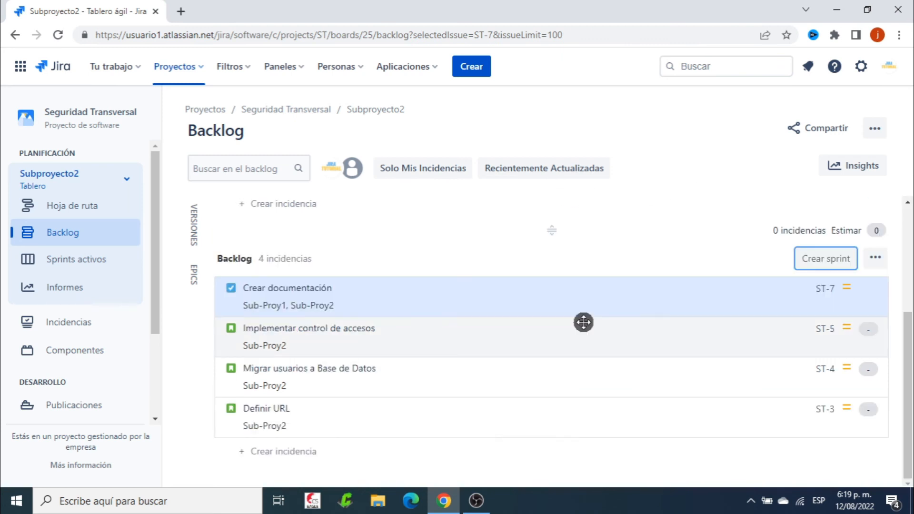
left_click_drag(429, 322, 397, 234)
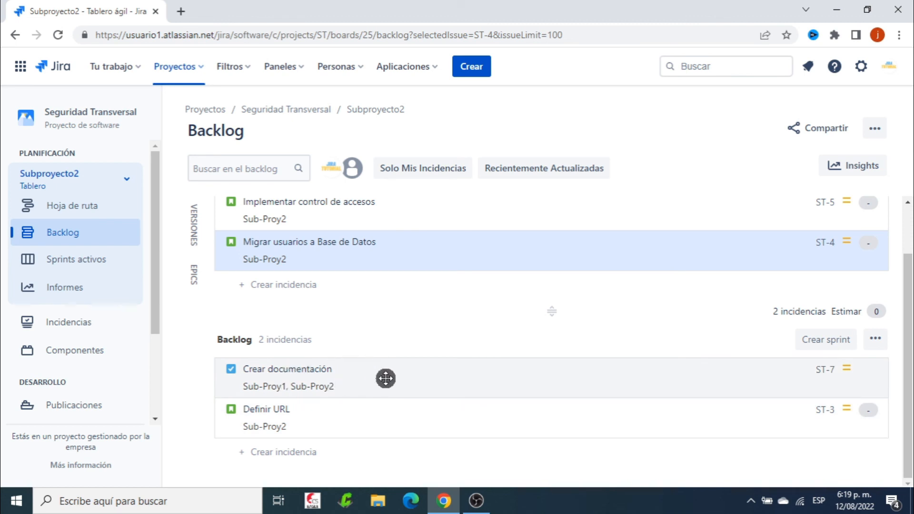
left_click_drag(402, 374, 406, 295)
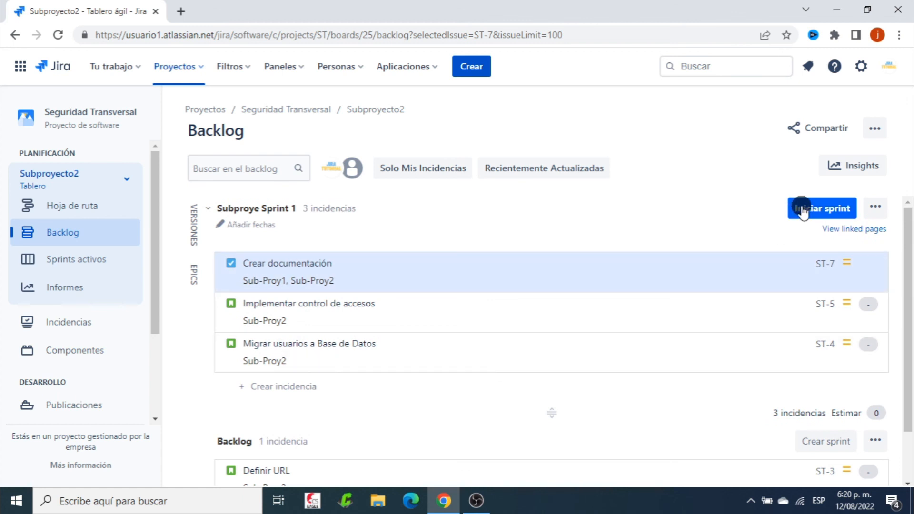
Name the new sprint Sub-proy2 Sprint 1 and start it with a duration of 2 semanas
left_click(802, 209)
left_click(326, 224)
key("BackSpace")
key("BackSpace")
key("BackSpace")
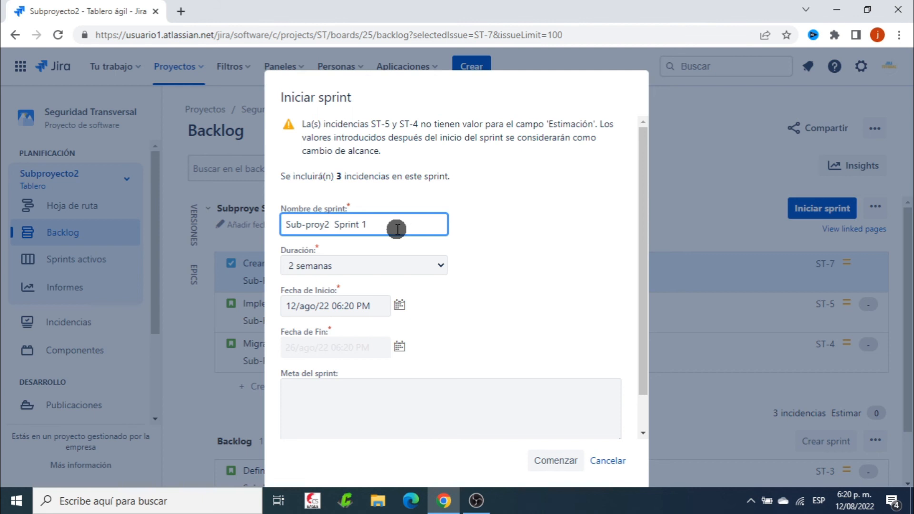
left_click(486, 230)
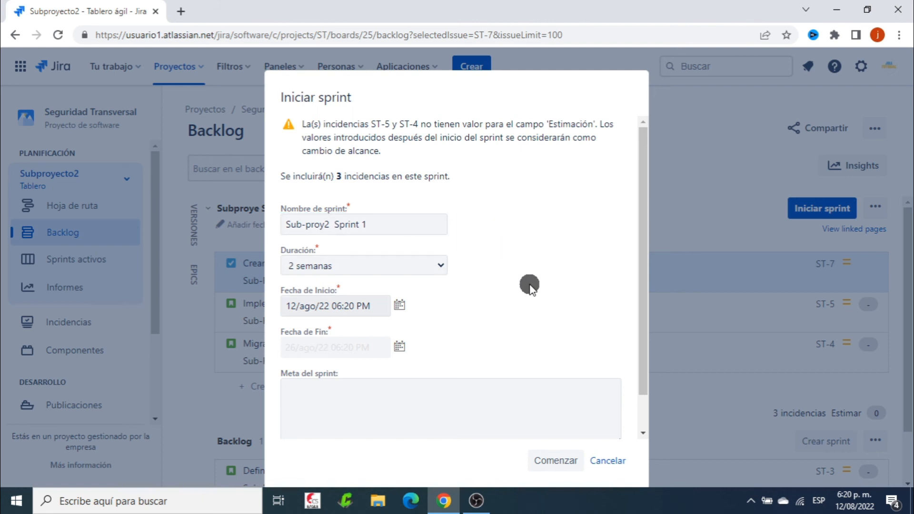
scroll(524, 281, "down", 2)
left_click(544, 449)
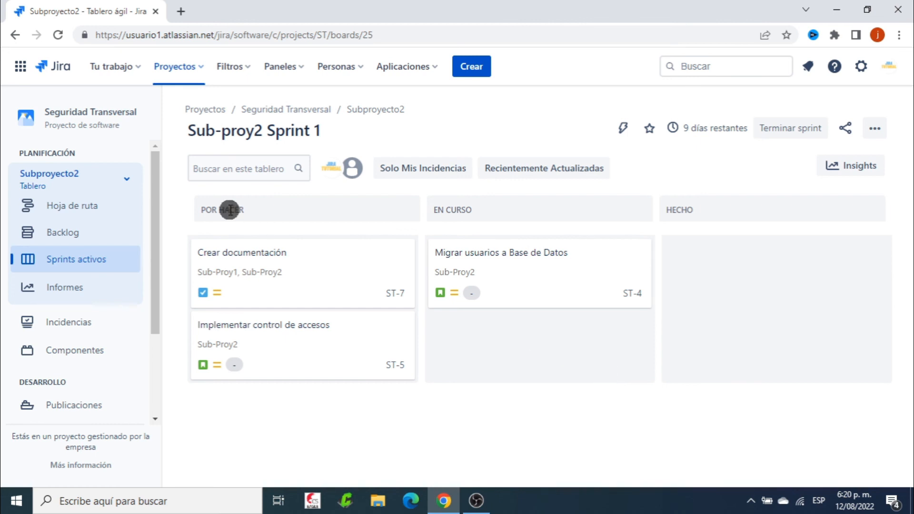
Switch to the general Seguridad board and review the issues of all subprojects on its Kanban columns
left_click(126, 179)
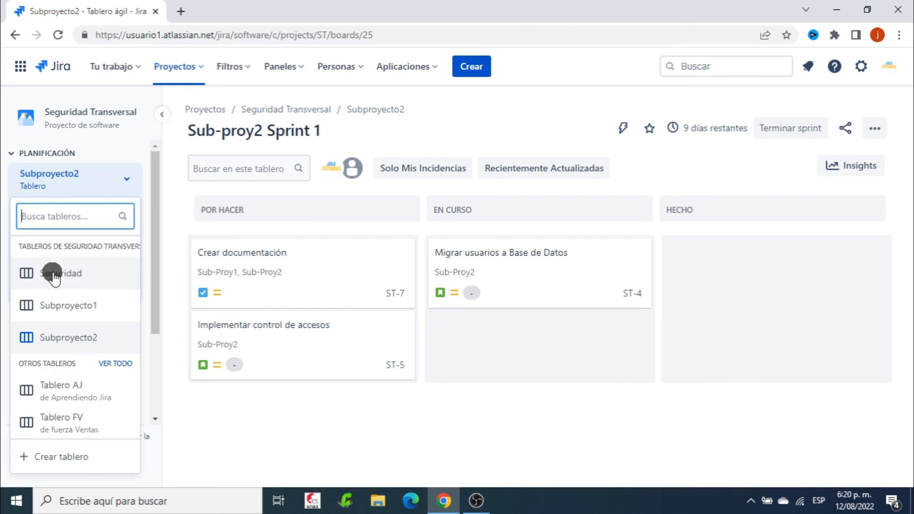
left_click(71, 274)
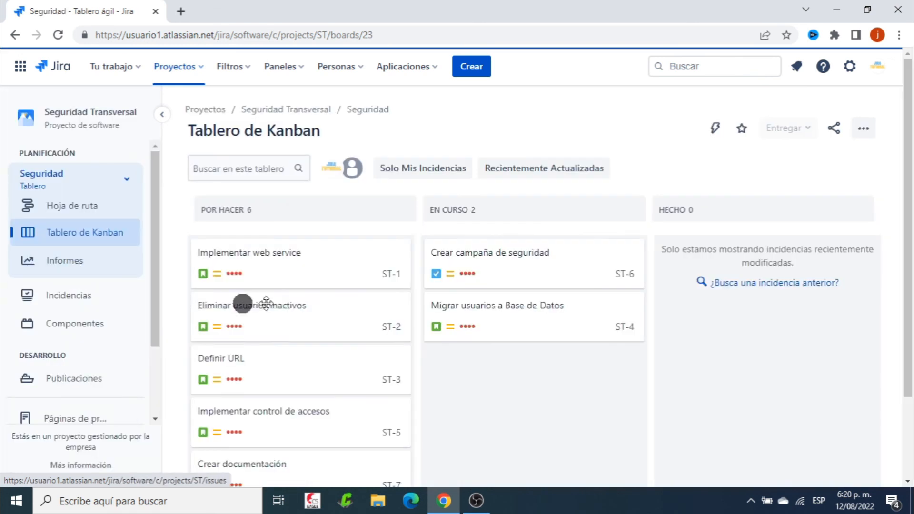
scroll(618, 353, "down", 2)
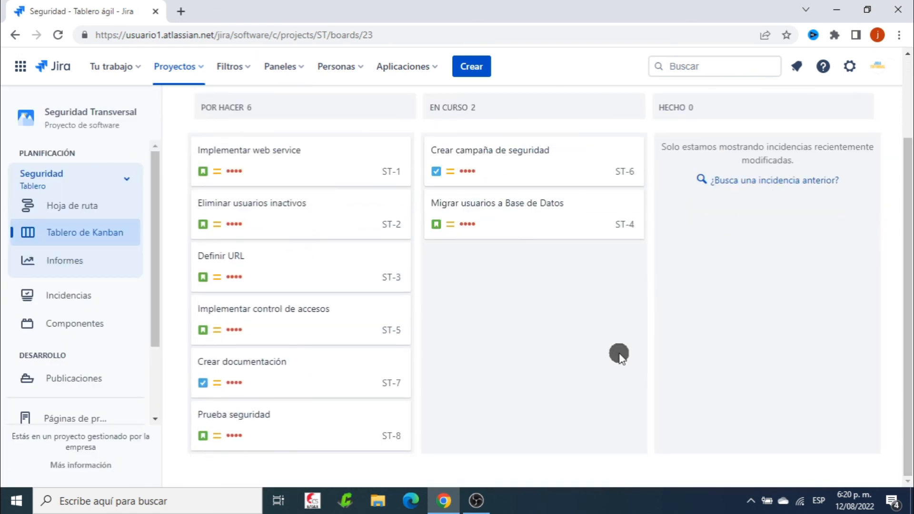
scroll(584, 285, "up", 2)
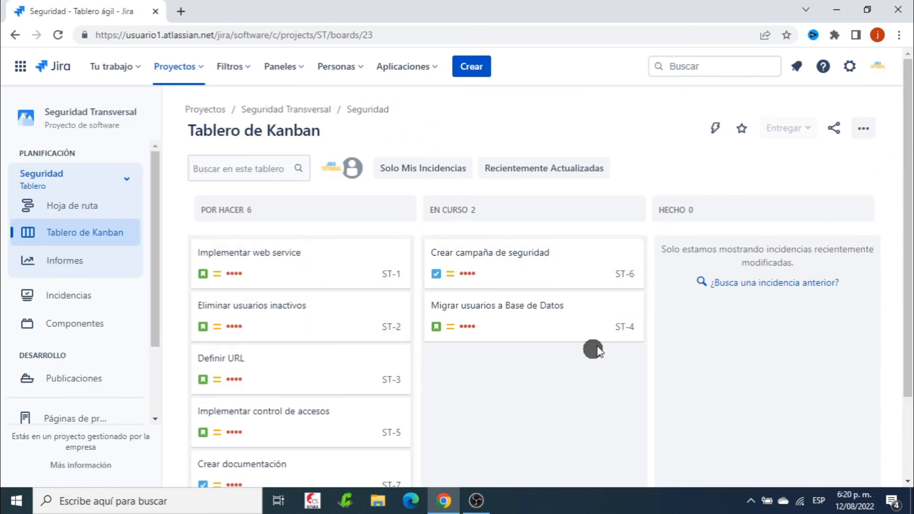
scroll(613, 327, "down", 2)
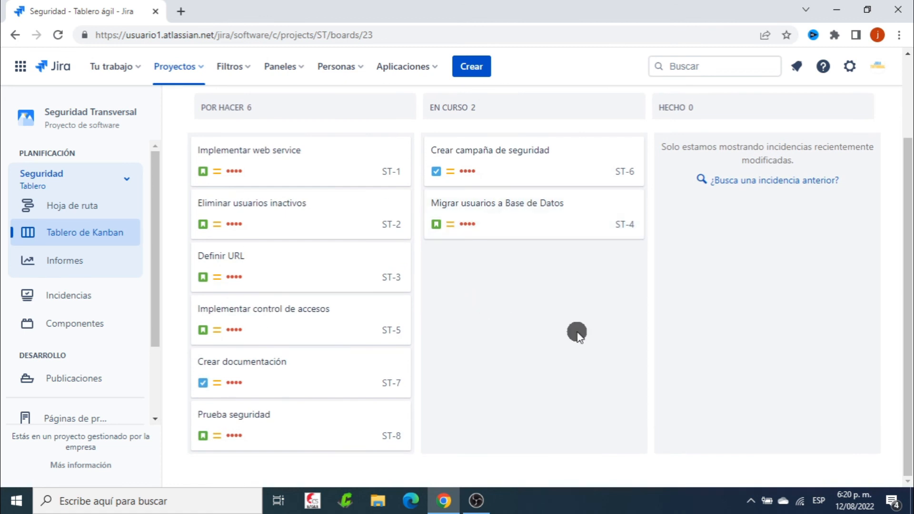
scroll(577, 333, "up", 2)
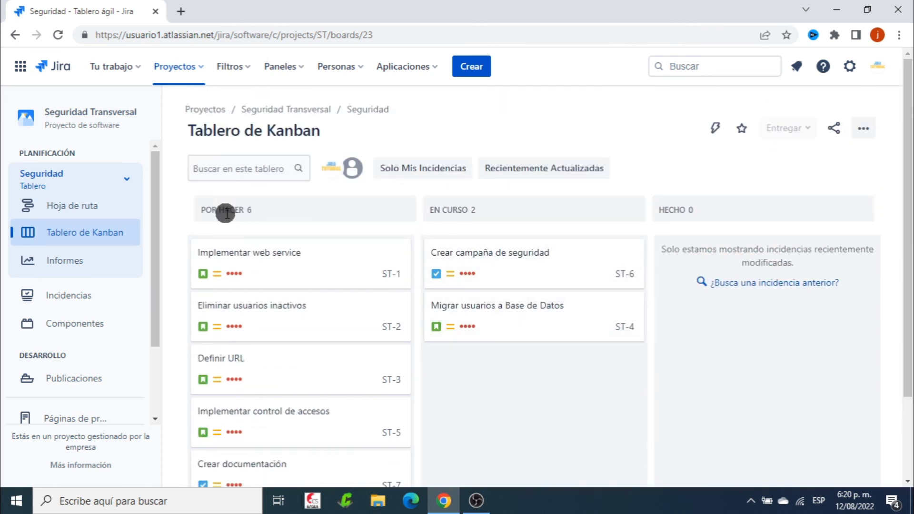
scroll(705, 310, "down", 2)
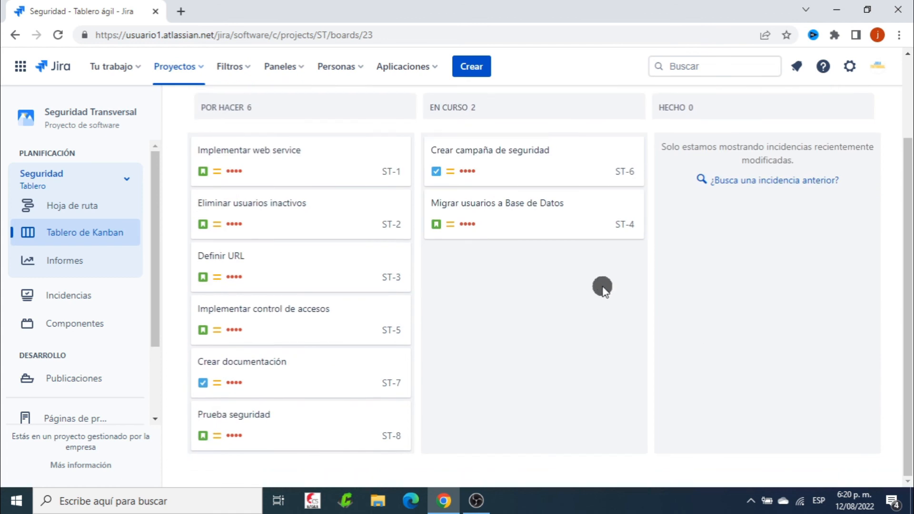
scroll(602, 287, "up", 2)
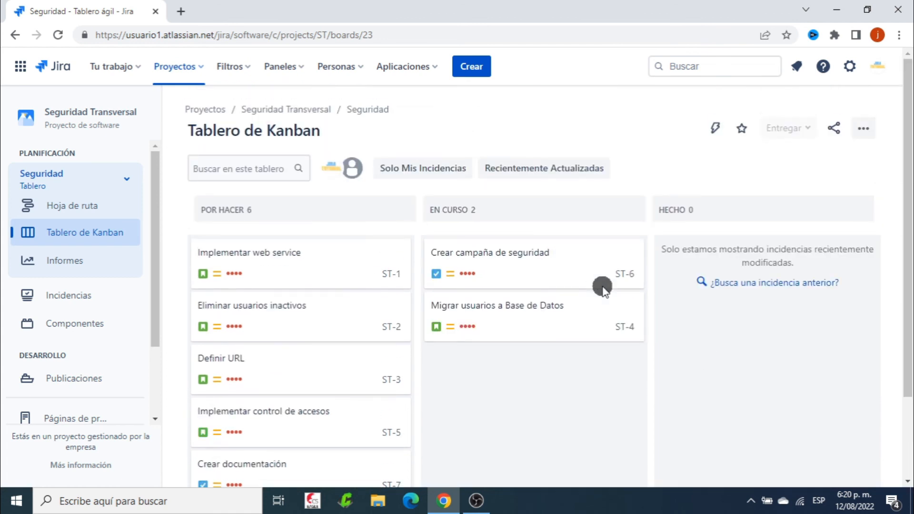
Switch to the Subproyecto1 board and compare its issues filtered by Sub-proy2 Sprint 1 and by Sub-proy1 Sprint 1
left_click(125, 181)
left_click(65, 304)
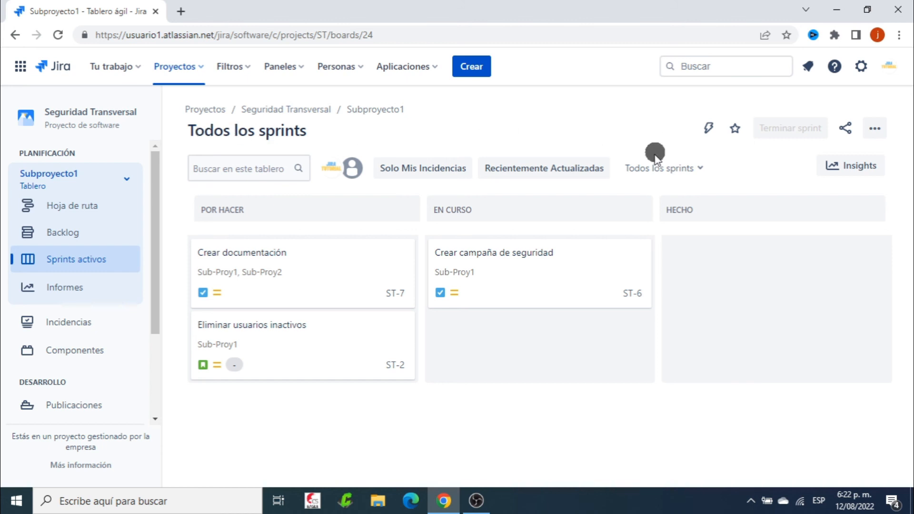
left_click(698, 168)
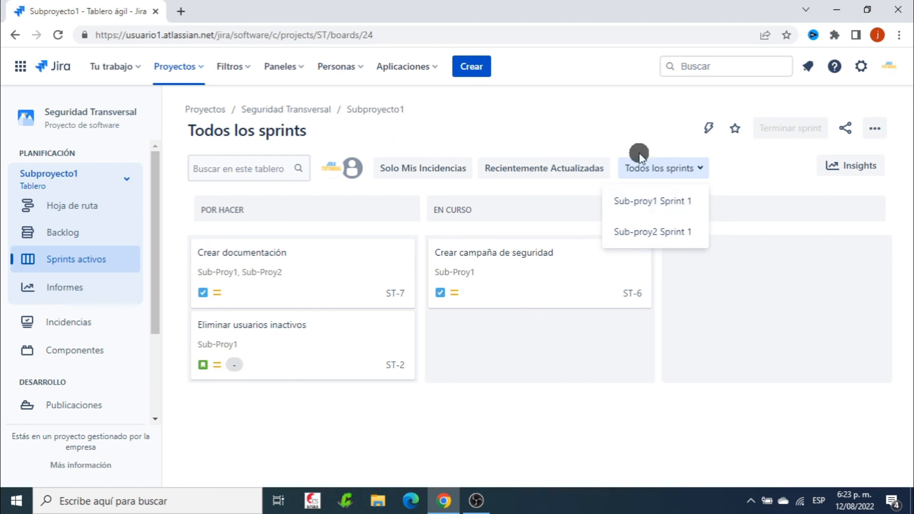
left_click(668, 233)
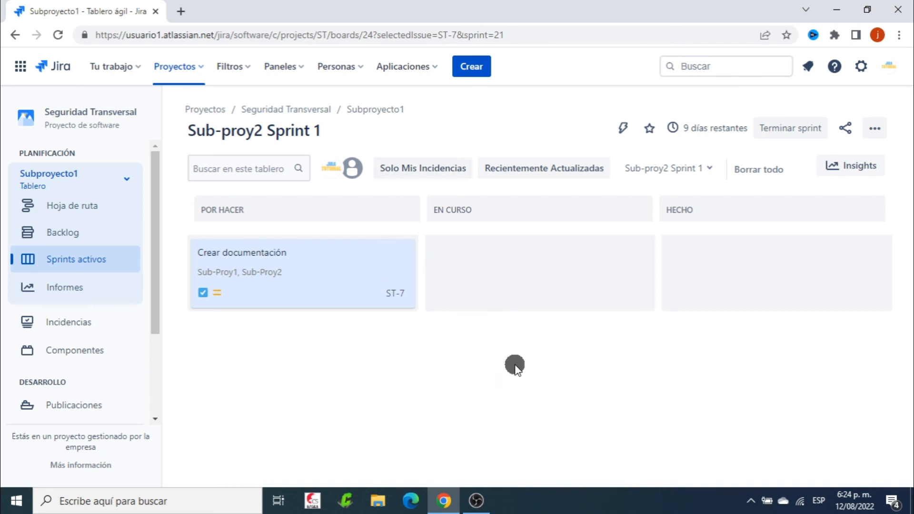
left_click(693, 173)
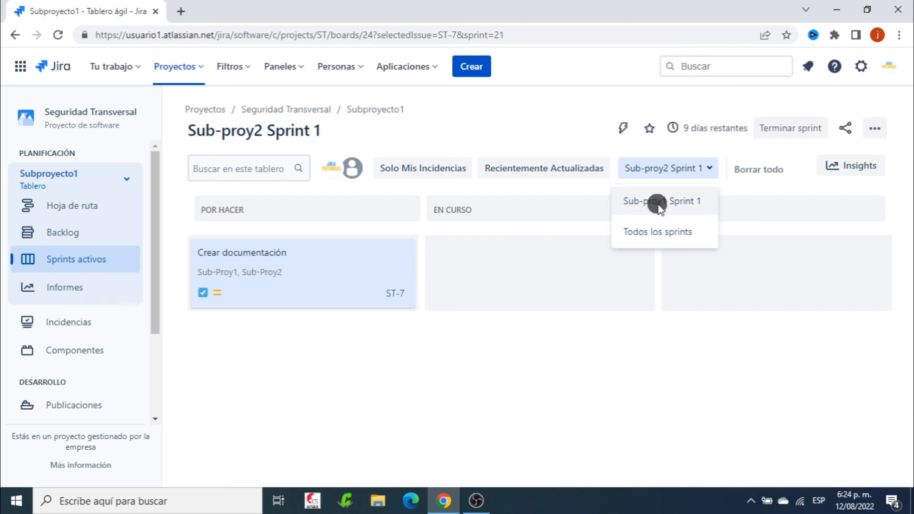
left_click(680, 204)
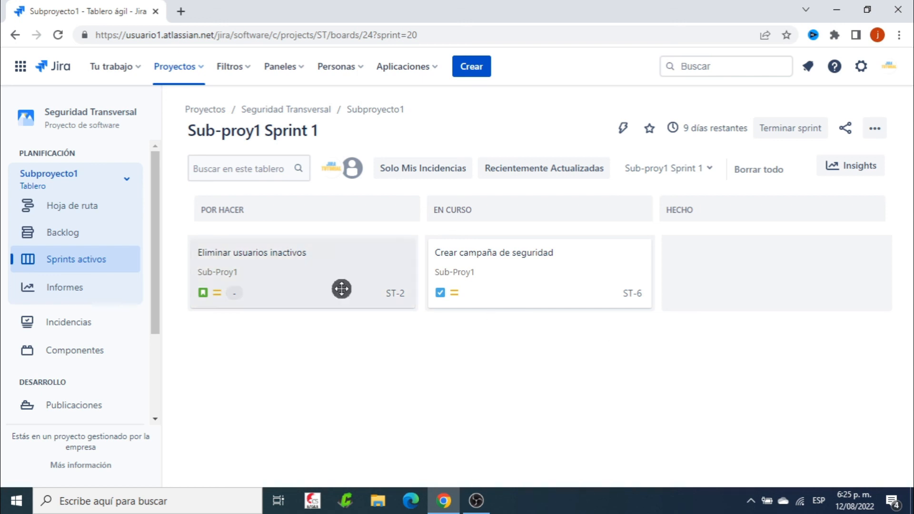
Switch to the Subproyecto2 board and review the issues in its active sprint
left_click(120, 179)
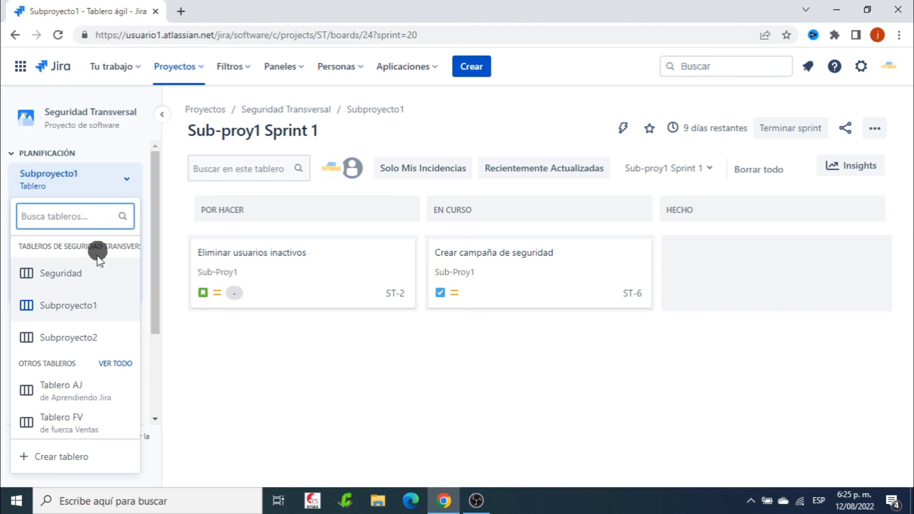
left_click(84, 335)
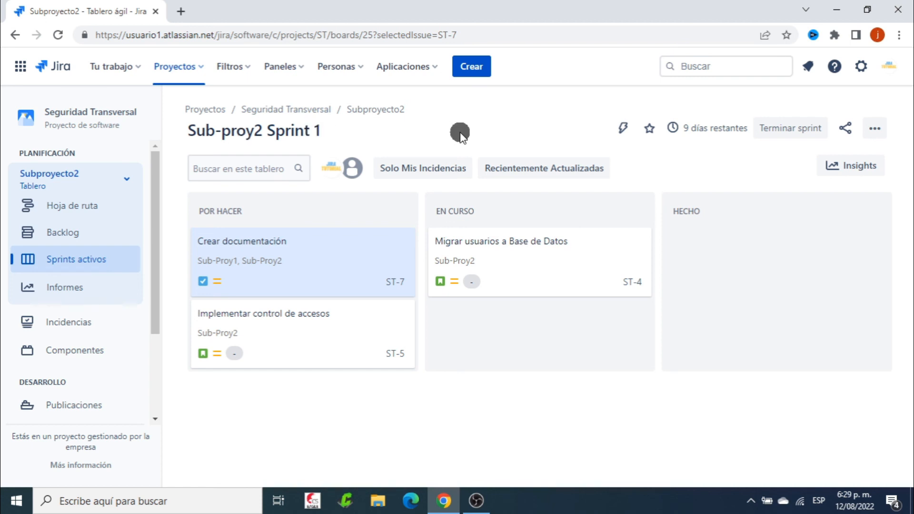
Return to the Subproyecto1 board and review its issues filtered by Sub-proy1 Sprint 1, followed by Sub-proy2 Sprint 1
left_click(125, 178)
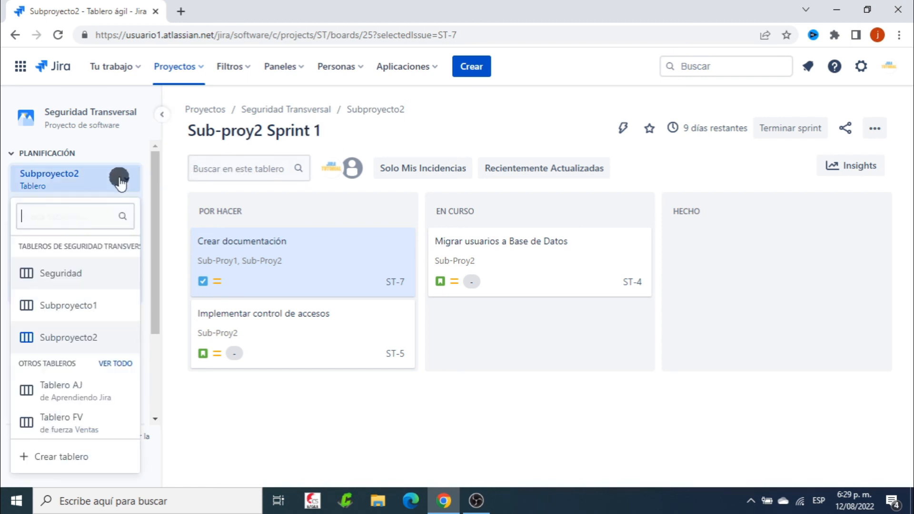
left_click(71, 301)
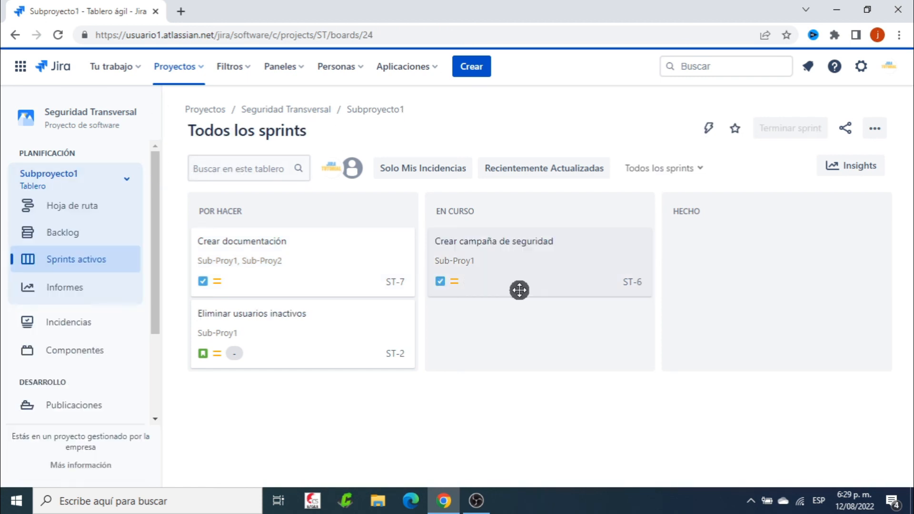
left_click(698, 171)
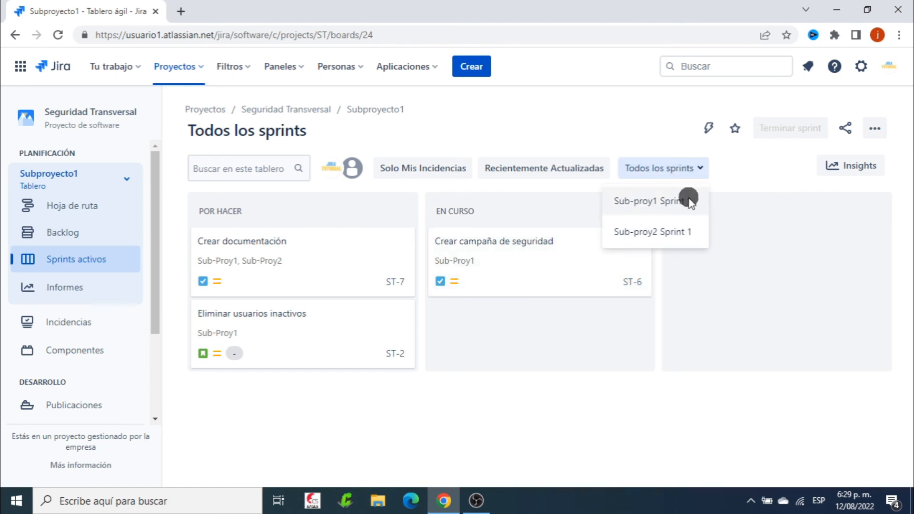
left_click(648, 201)
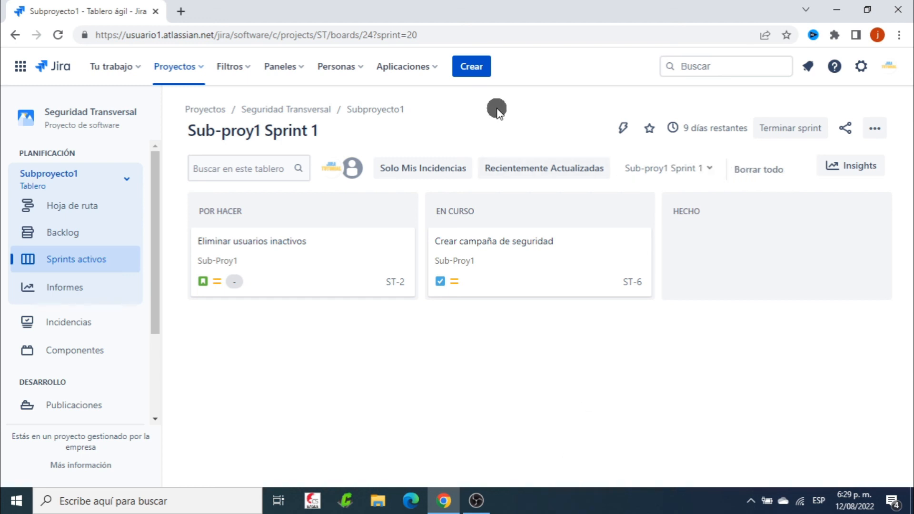
left_click(698, 169)
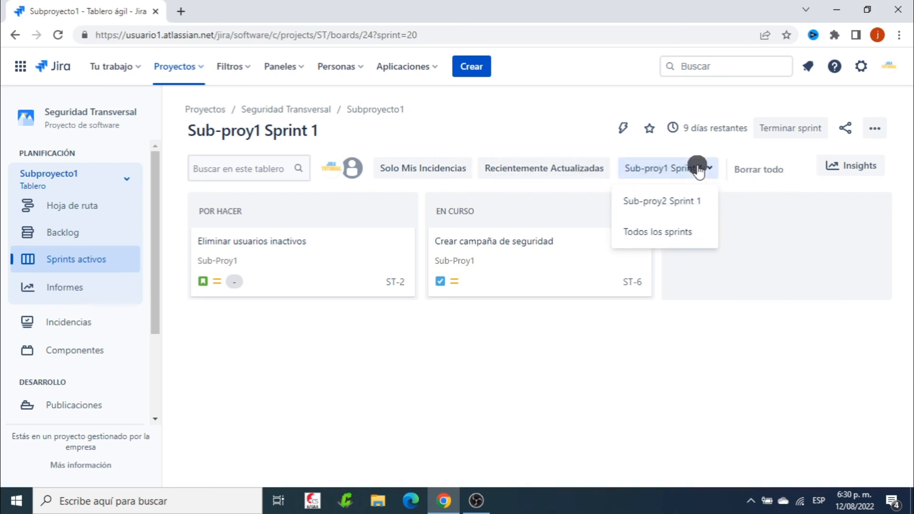
left_click(673, 200)
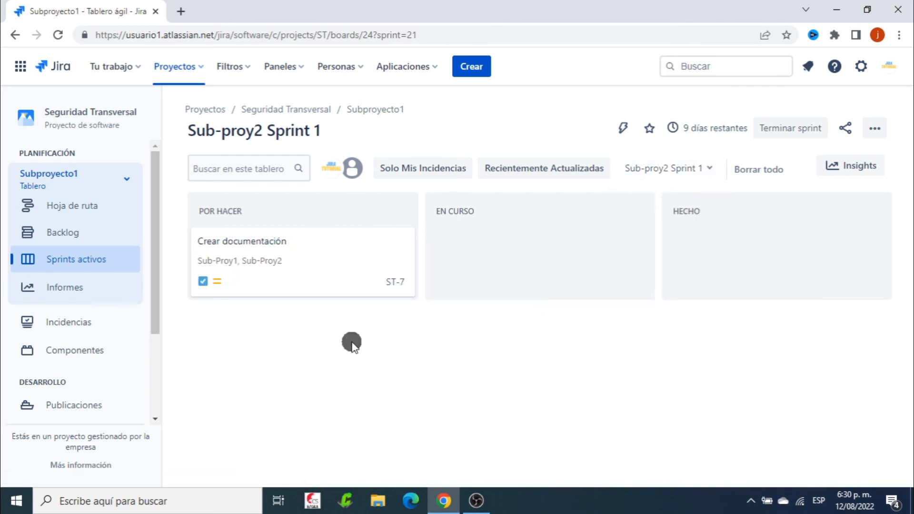
Go back to the general Seguridad board to view the issues of both subprojects together
left_click(126, 178)
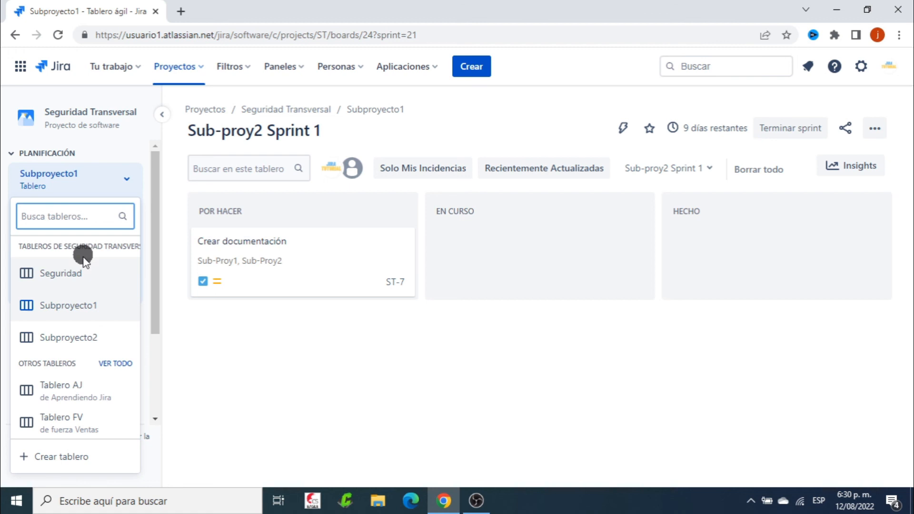
left_click(71, 270)
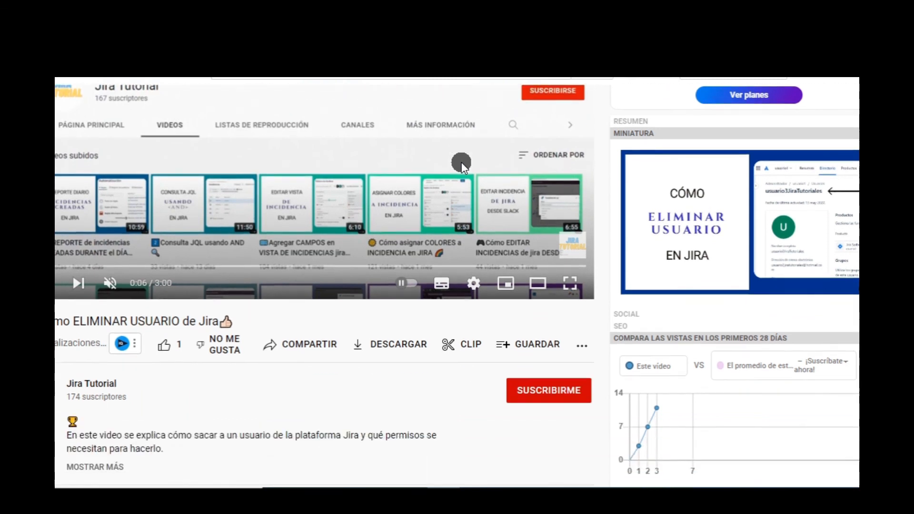
On the YouTube video page, subscribe to the Jira Tutorial channel and turn on all of its notifications
scroll(461, 161, "down", 3)
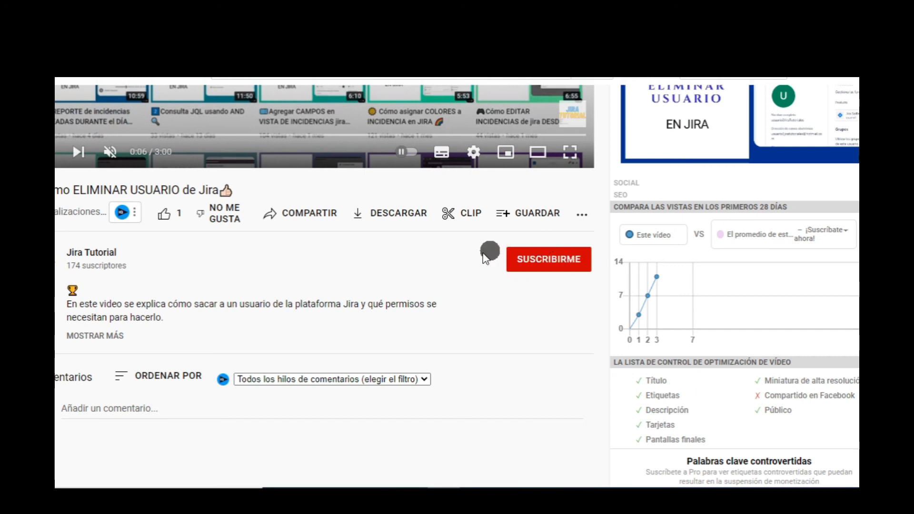
left_click(533, 261)
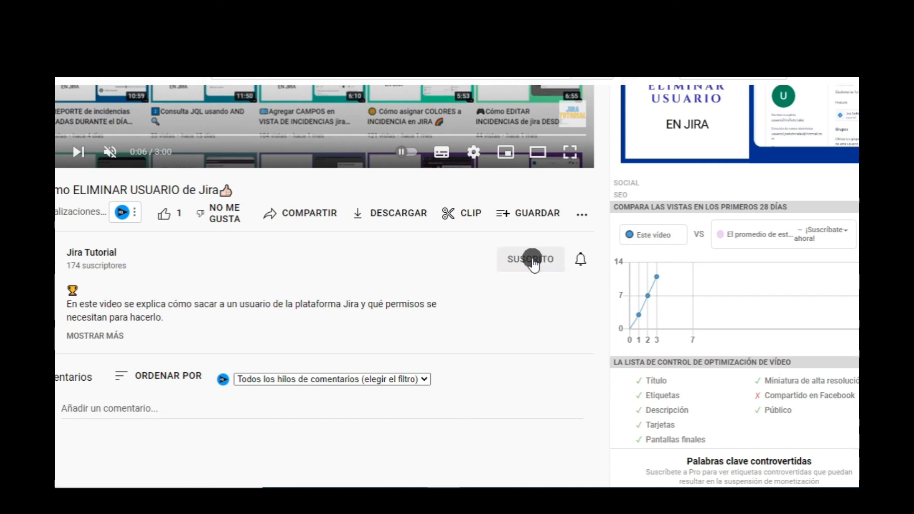
left_click(577, 253)
left_click(602, 287)
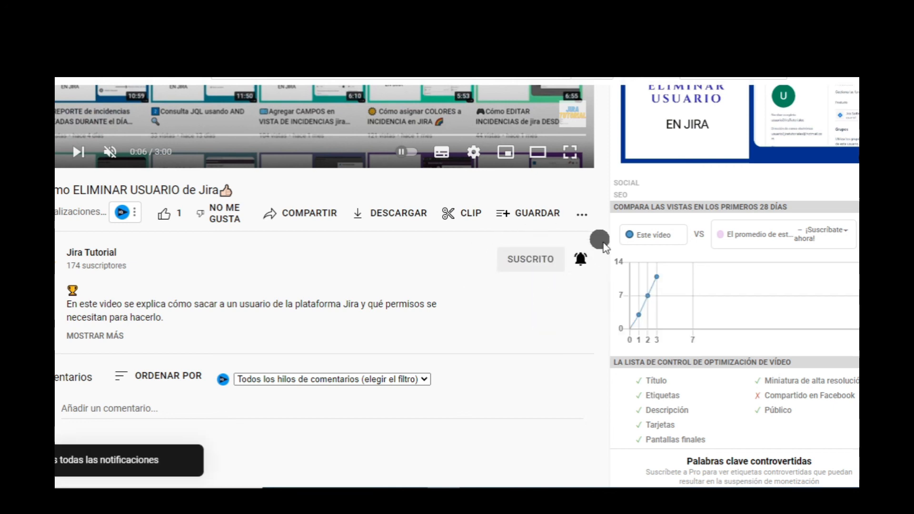